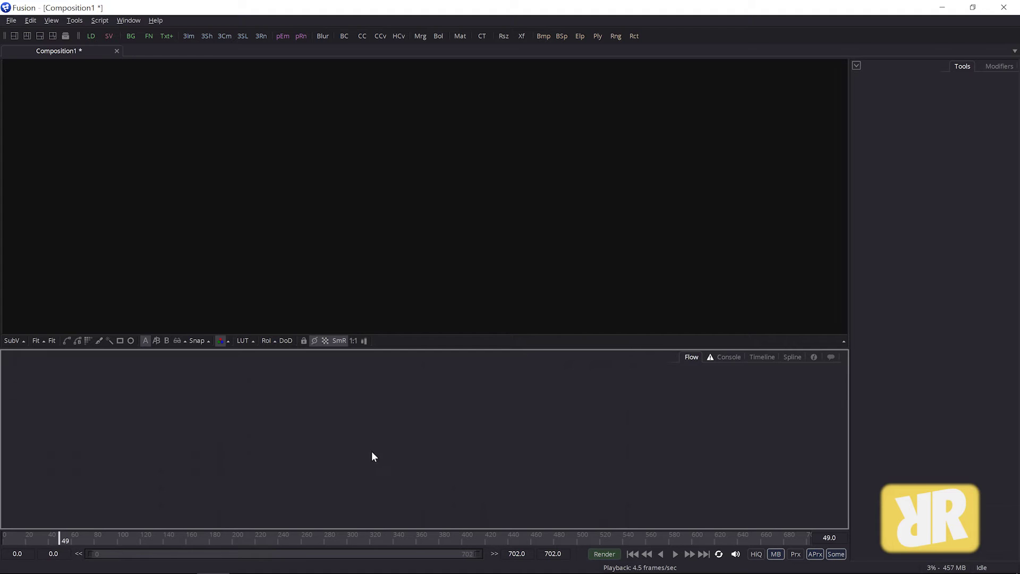
- Load the P#######.JPG sunset image sequence with a Loader and show it in the viewer
left_click(90, 36)
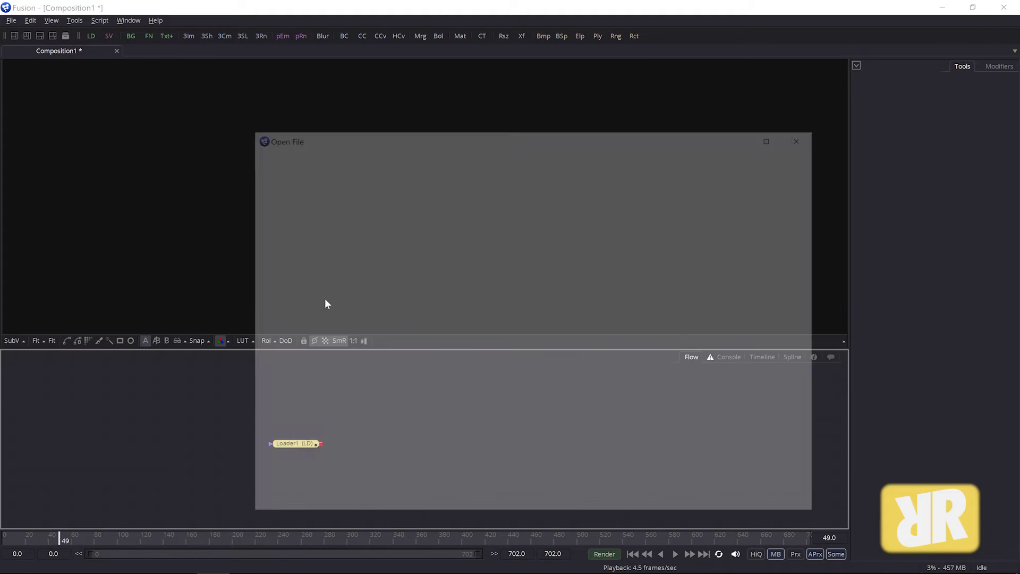
left_click(356, 190)
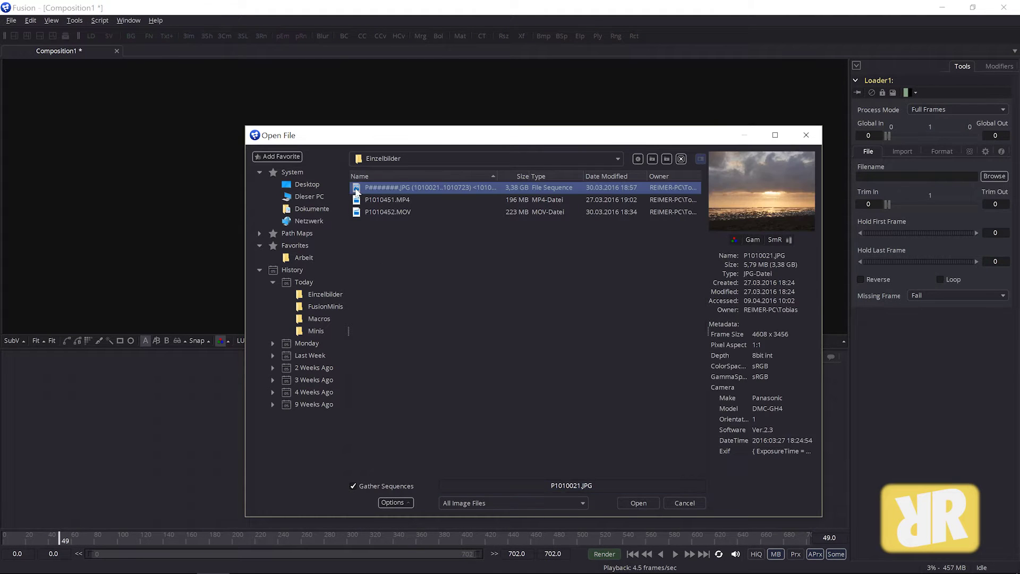
left_click(643, 502)
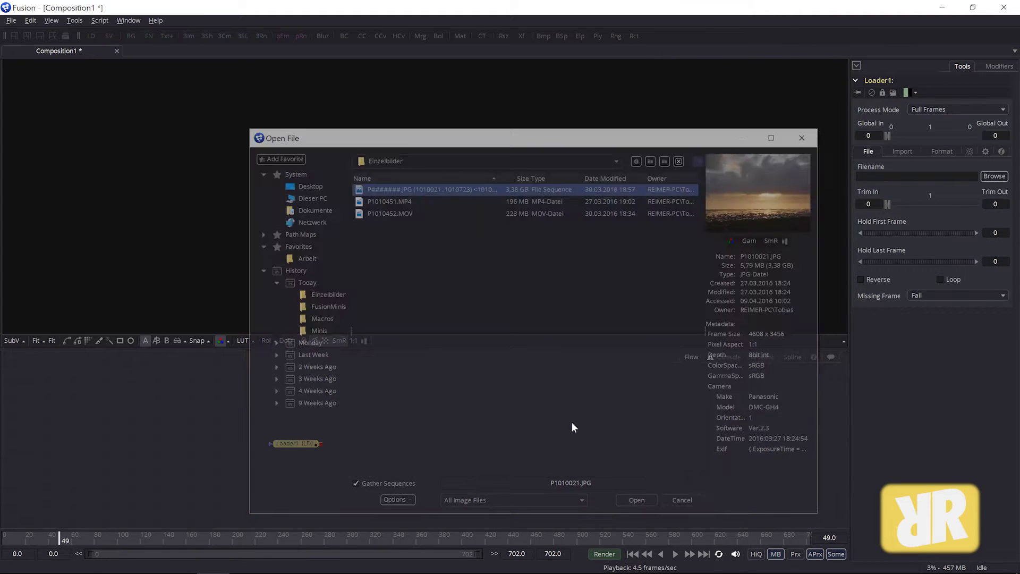
left_click_drag(301, 448, 271, 433)
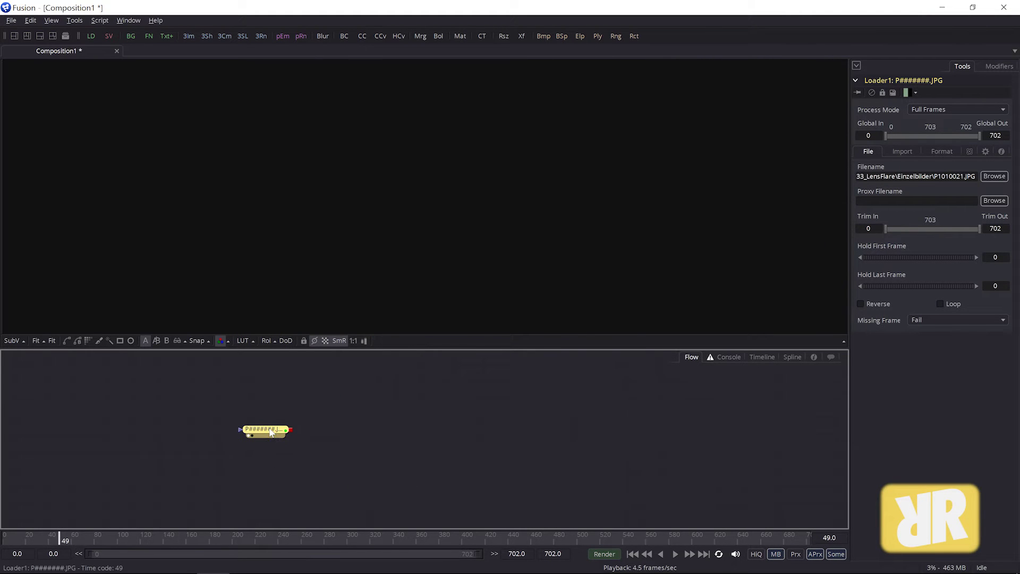
key("1")
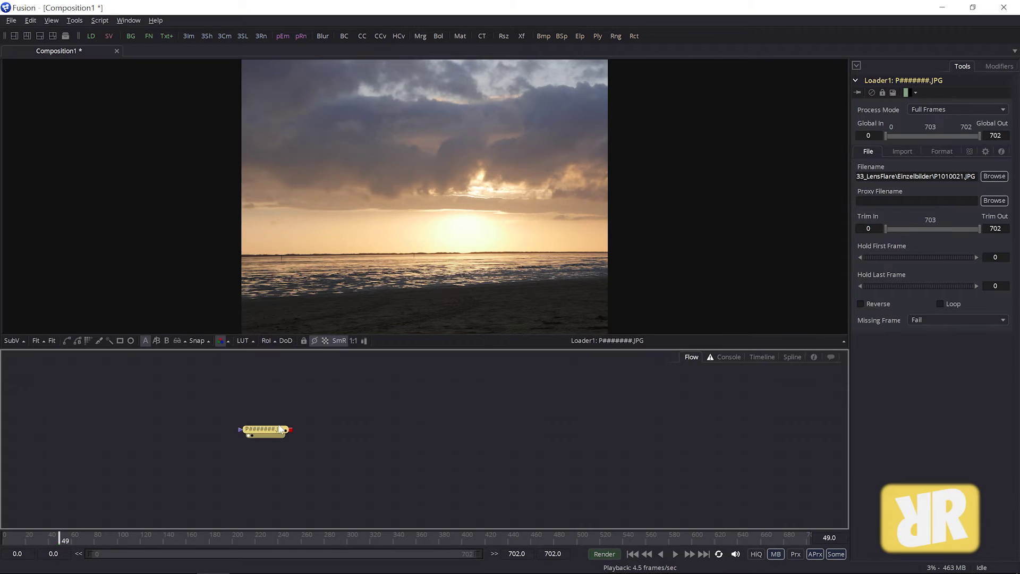
- Rename the loader node to 'sunset'
key("F2")
left_click_drag(513, 293, 394, 290)
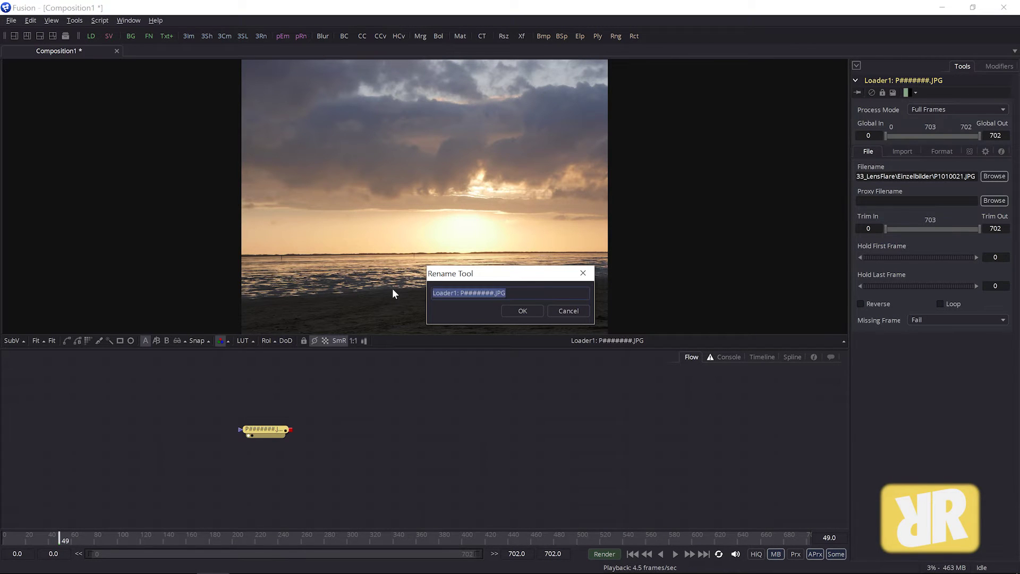
type("sunset")
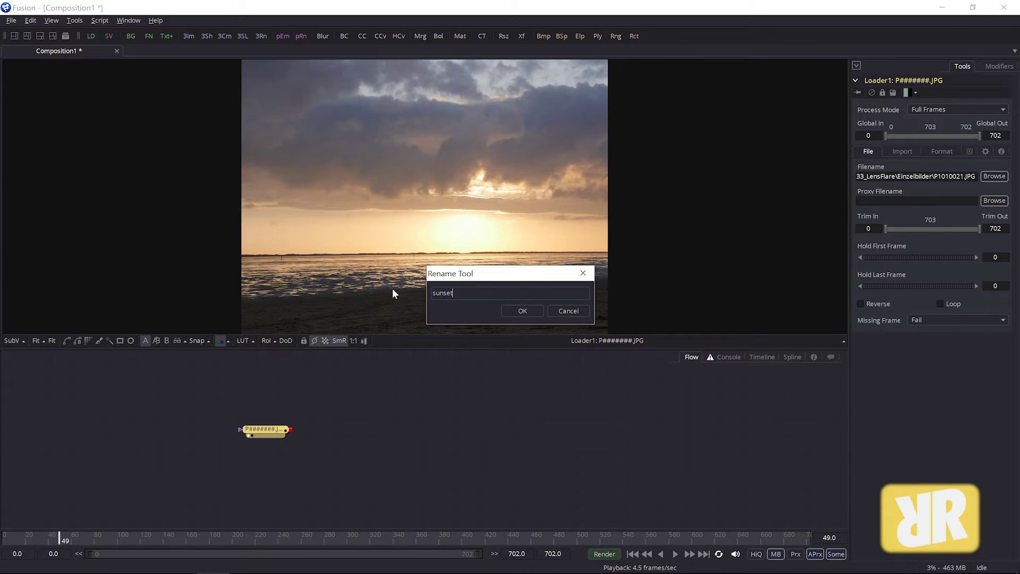
key("Return")
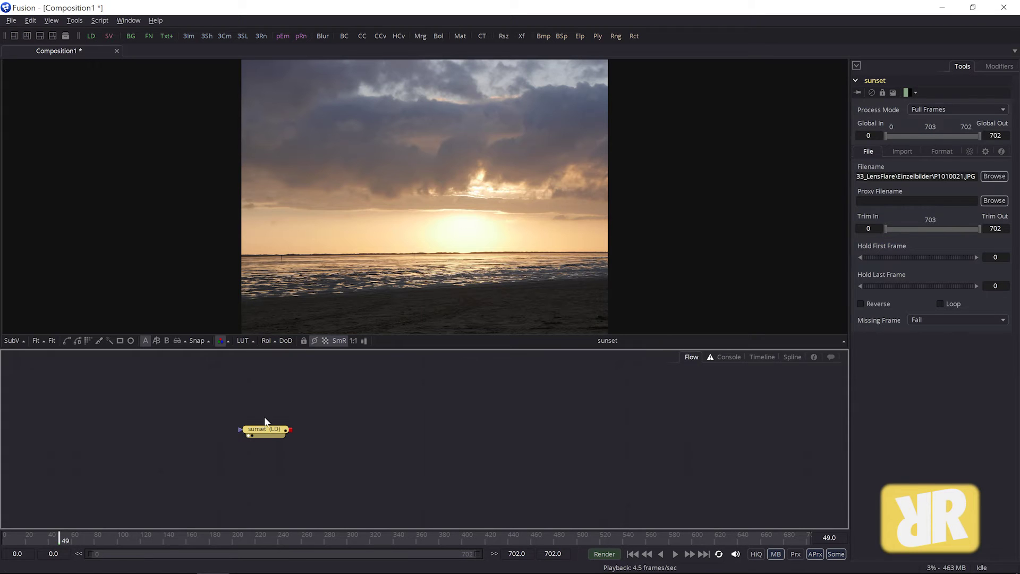
left_click_drag(264, 432, 241, 417)
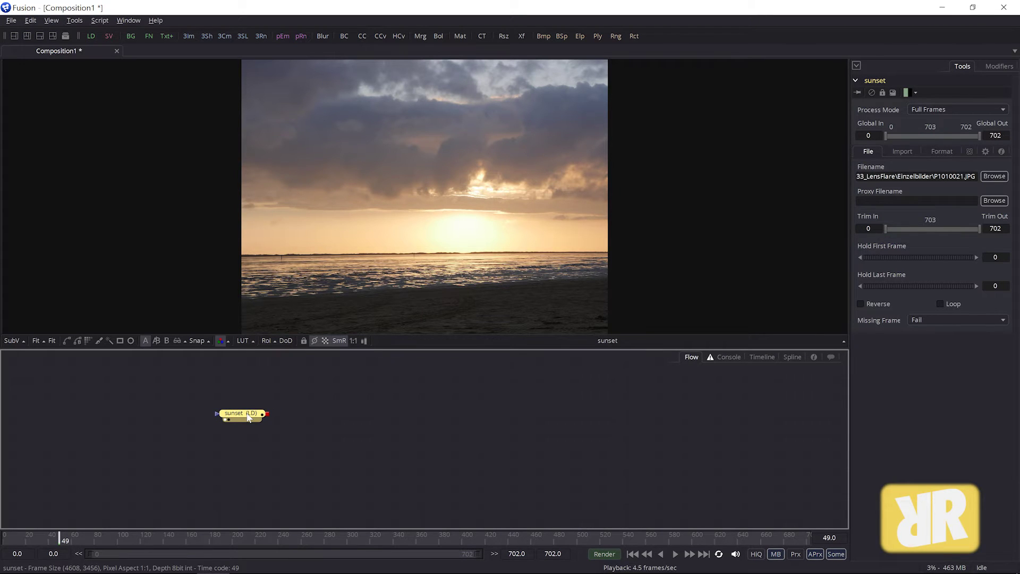
- Add a Hot Spot tool after sunset, view it, and set the glow in the clouds left of the sun
mouse_move(247, 417)
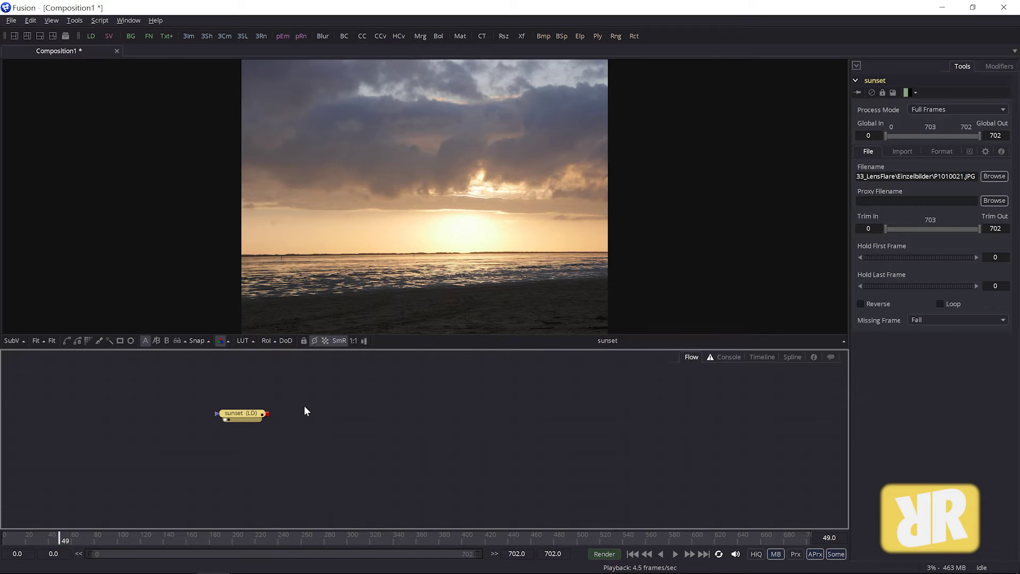
key("ctrl+space")
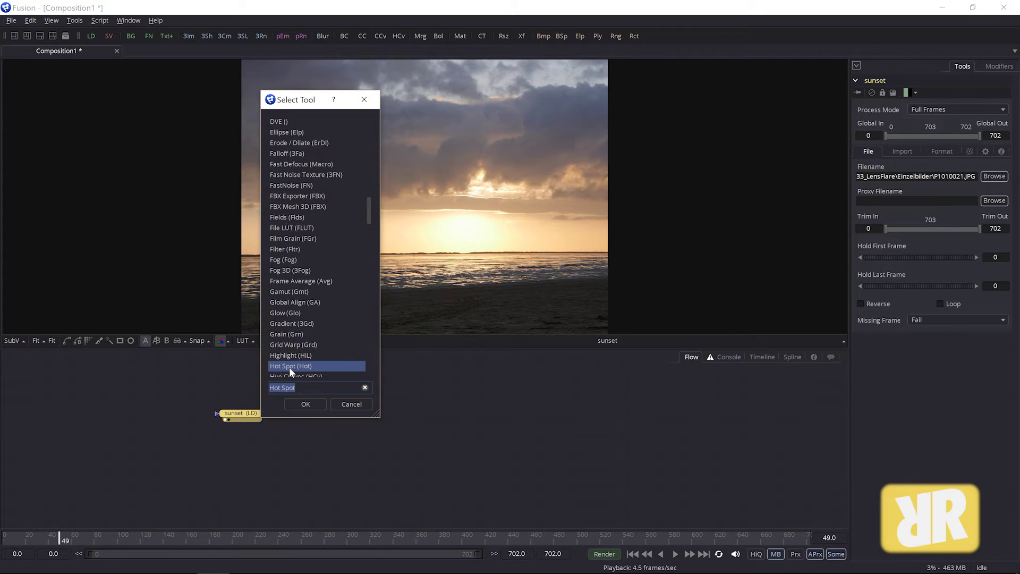
left_click(305, 403)
left_click_drag(308, 418, 359, 422)
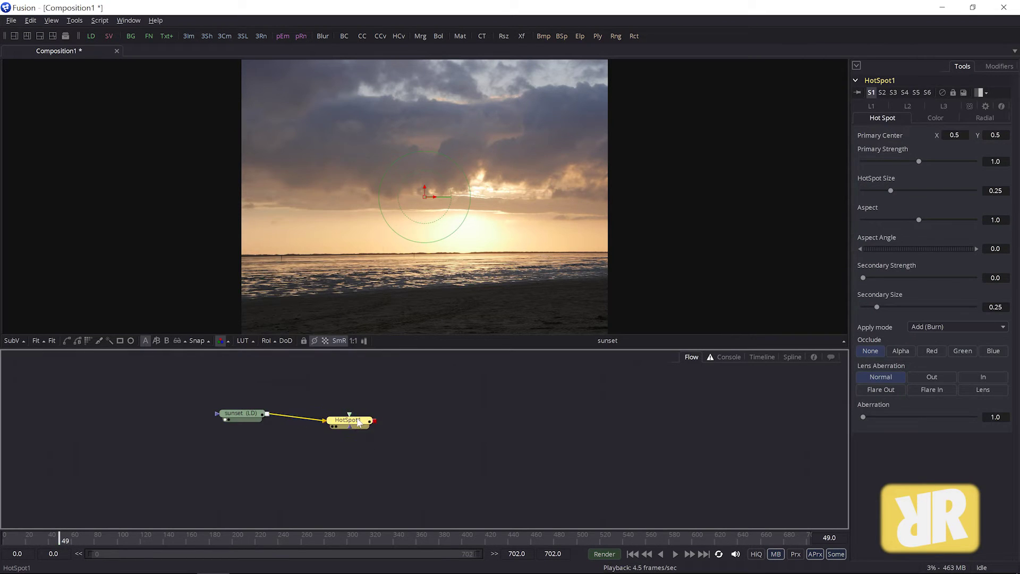
key("1")
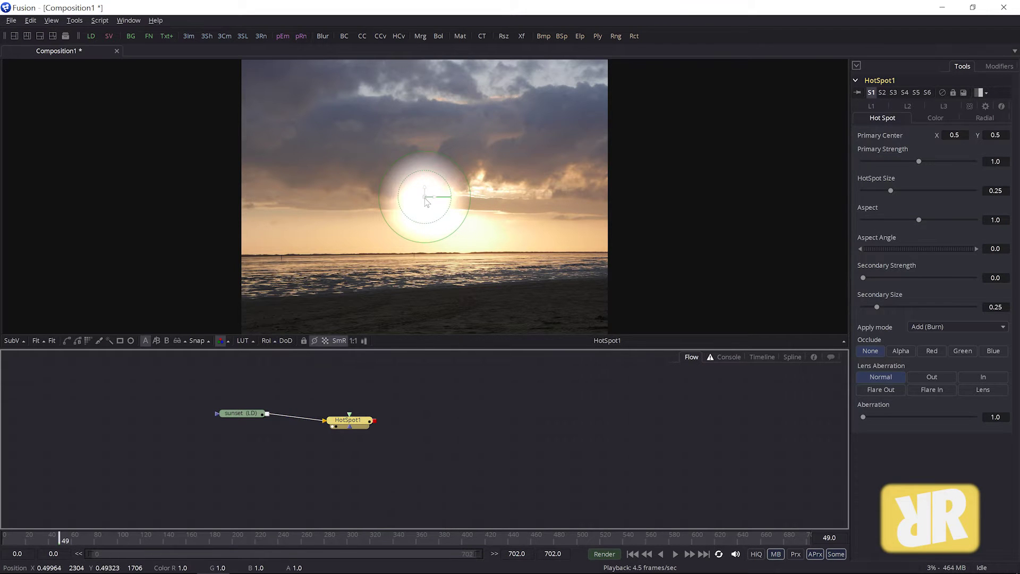
left_click_drag(425, 196, 329, 185)
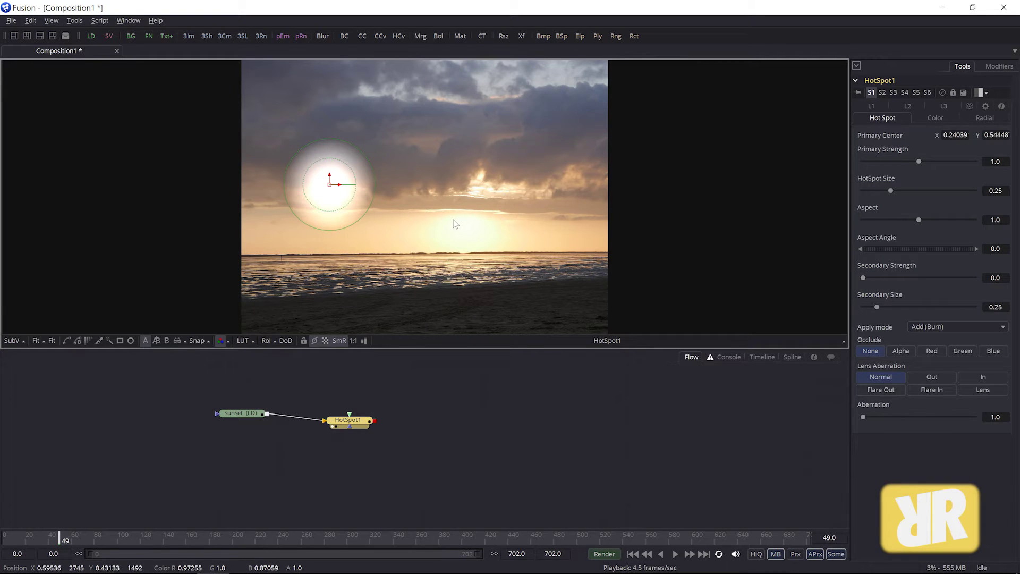
left_click_drag(329, 186, 334, 180)
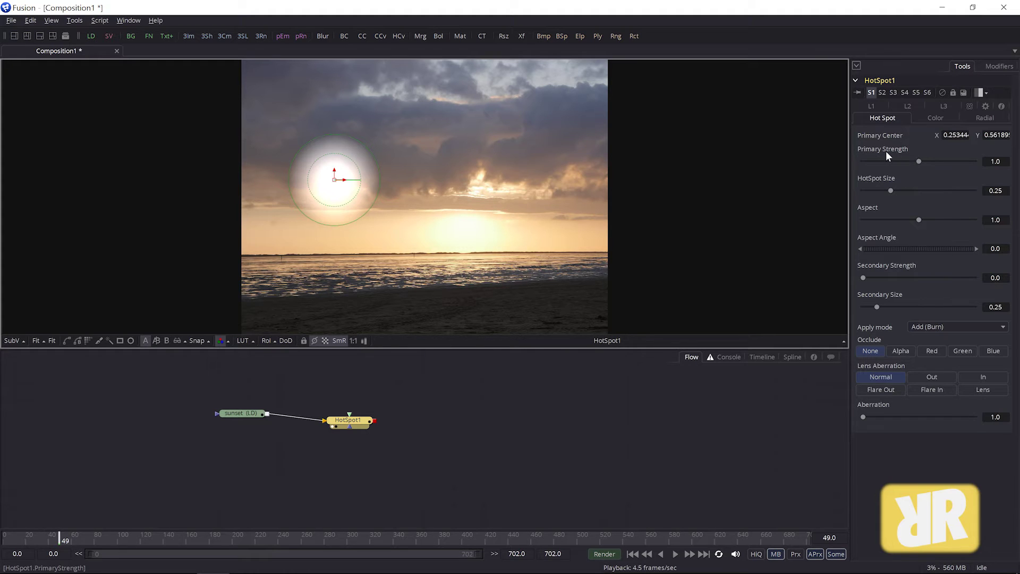
- Set HotSpot1 strength 0.91, size 0.27, aspect 0.84, angle 0, and a faint wide secondary glow
left_click_drag(916, 159, 900, 193)
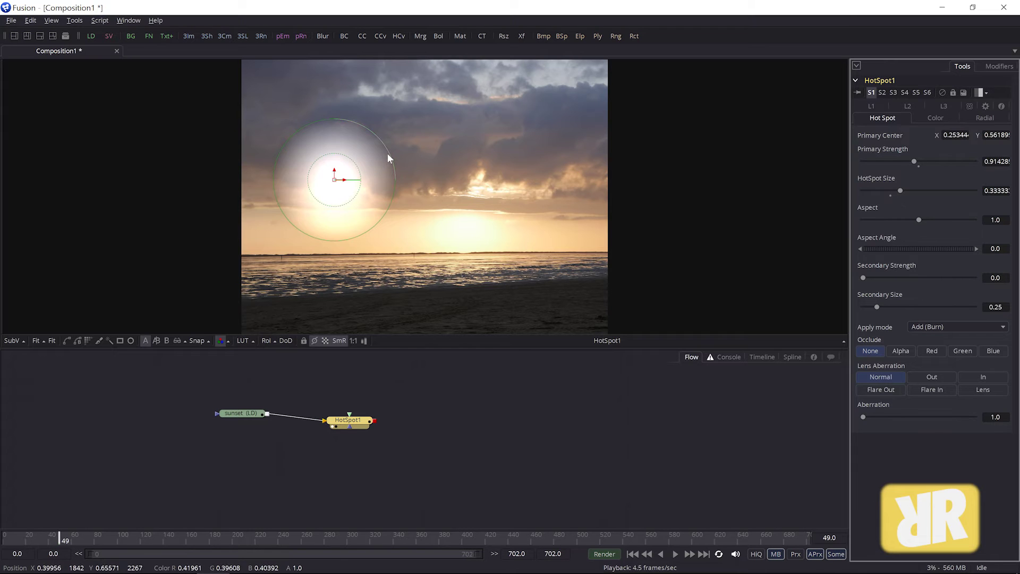
mouse_move(387, 153)
left_mouse_down()
mouse_move(367, 167)
mouse_move(392, 164)
mouse_move(368, 151)
left_mouse_up()
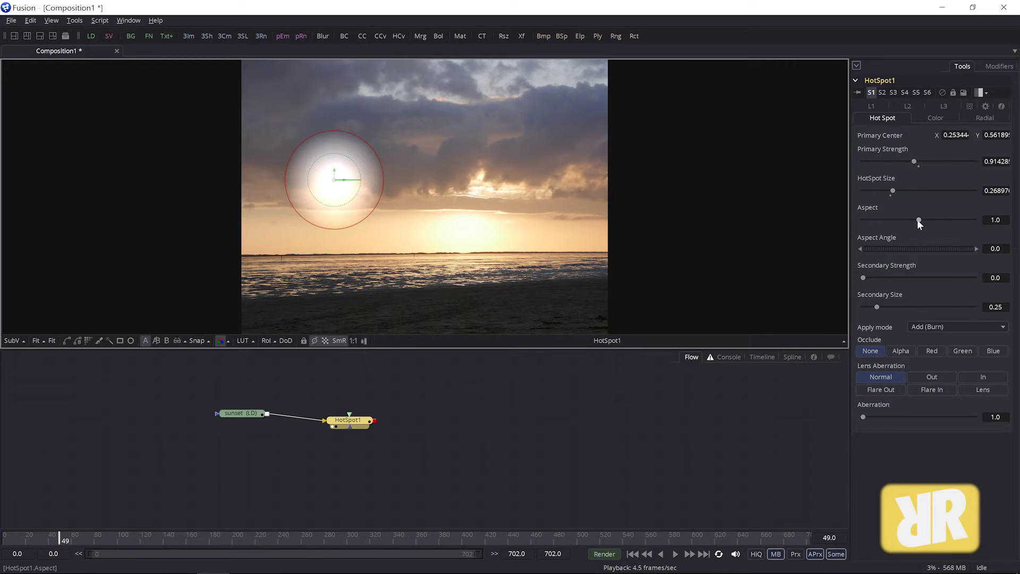
mouse_move(918, 219)
left_mouse_down()
mouse_move(952, 220)
mouse_move(865, 223)
mouse_move(923, 225)
mouse_move(882, 226)
mouse_move(928, 248)
mouse_move(966, 246)
mouse_move(914, 247)
mouse_move(907, 219)
left_mouse_up()
double_click(910, 246)
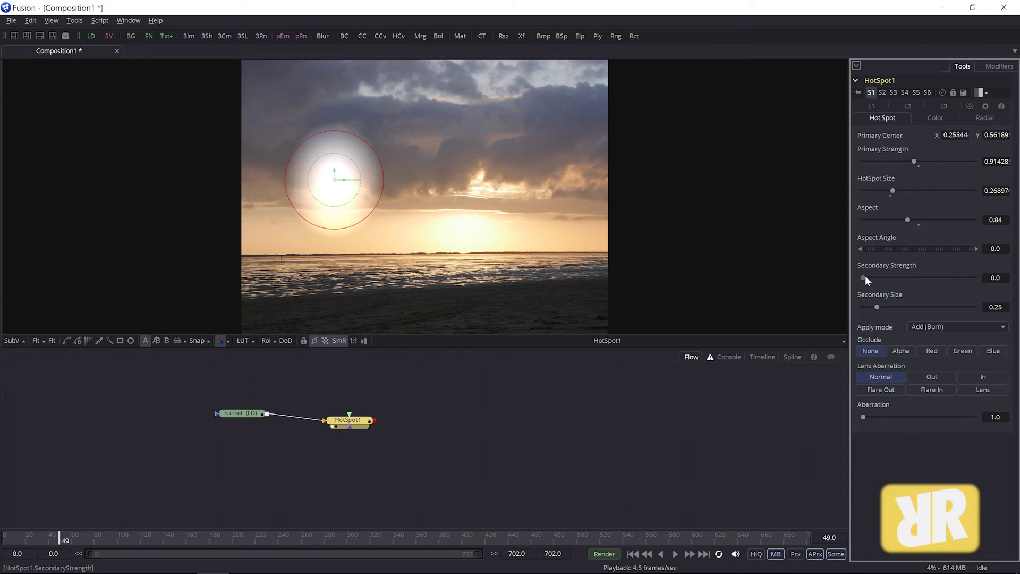
left_click_drag(865, 275, 914, 305)
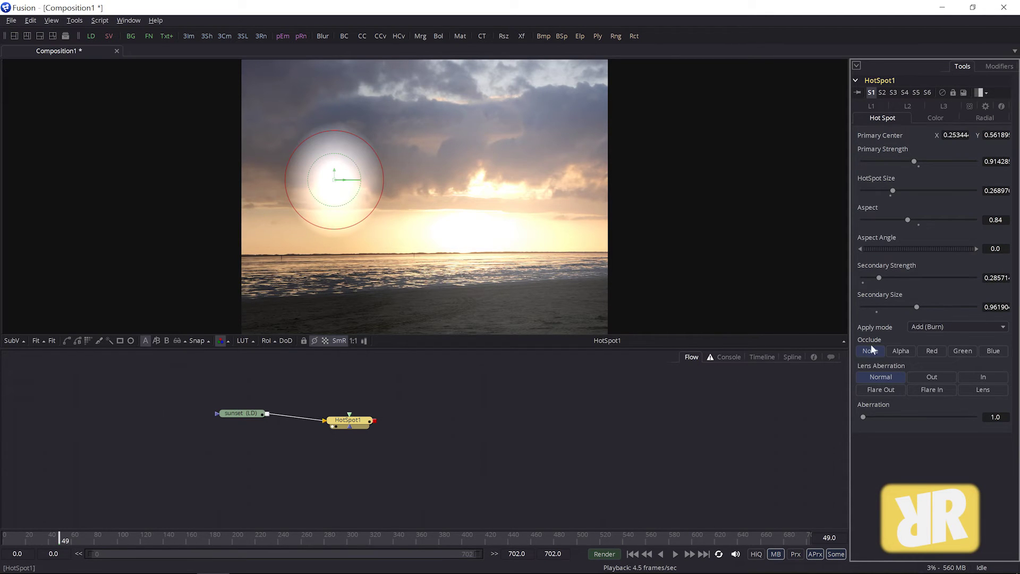
- Compare Subtract and Multiply apply modes, keep Add (Burn), and move the hotspot toward the sun
left_click(959, 327)
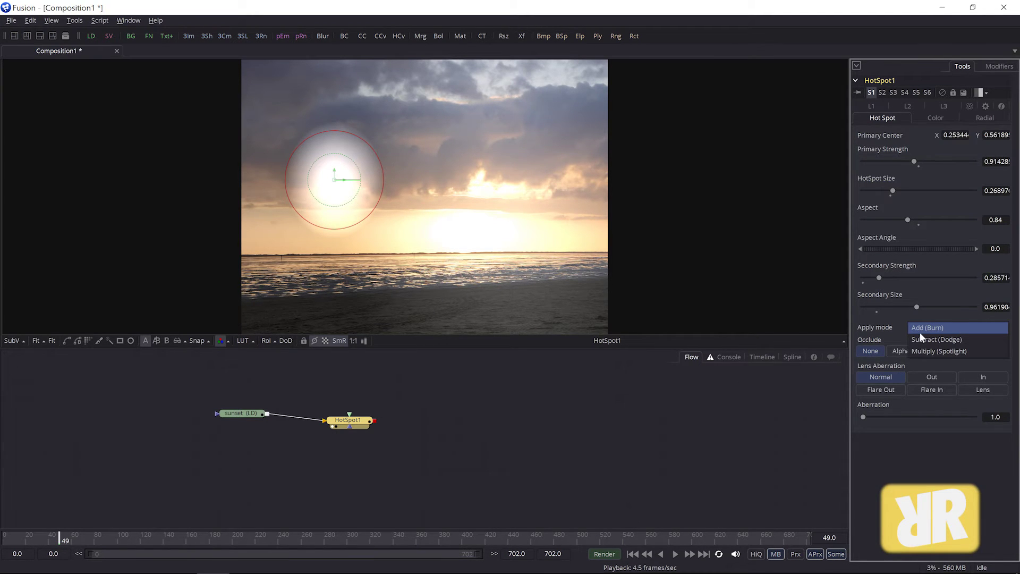
left_click(926, 343)
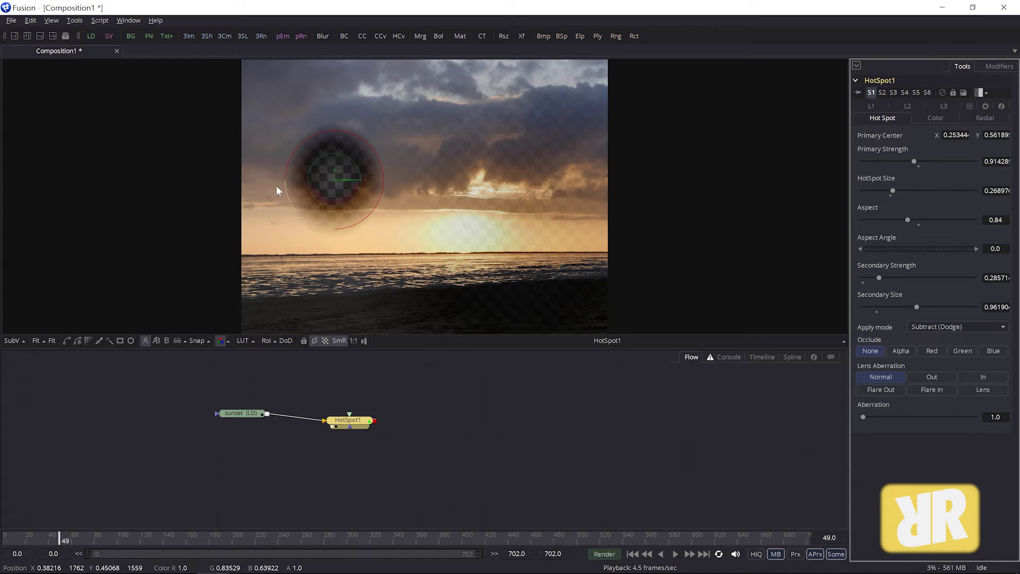
left_click_drag(333, 182, 377, 201)
left_click(973, 327)
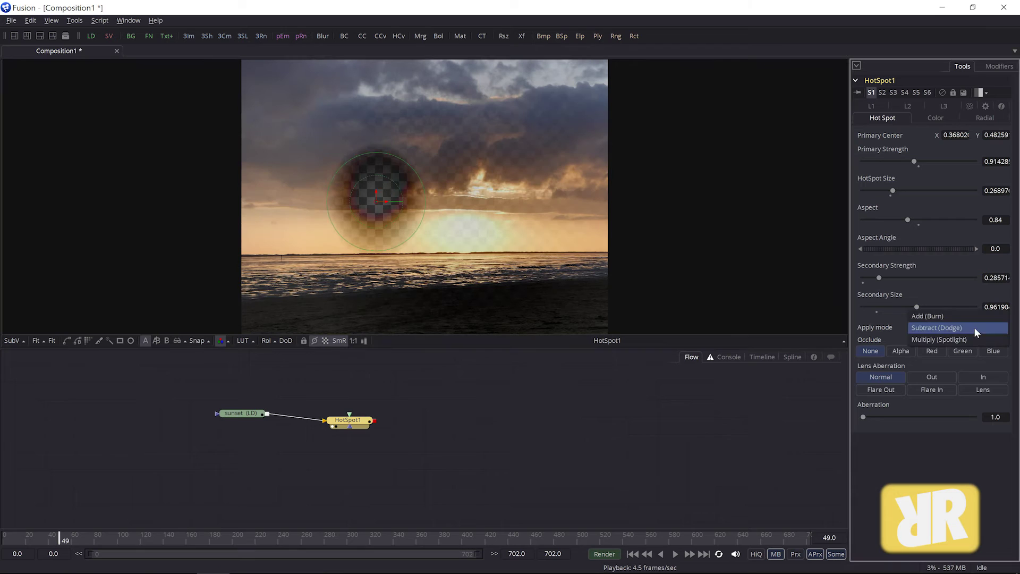
left_click(931, 338)
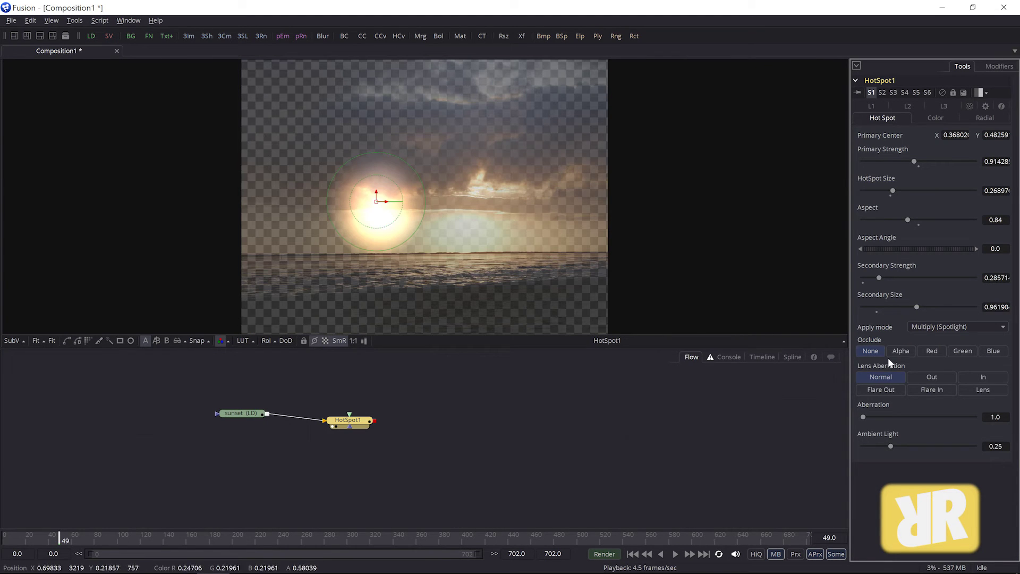
left_click(971, 327)
left_click(919, 303)
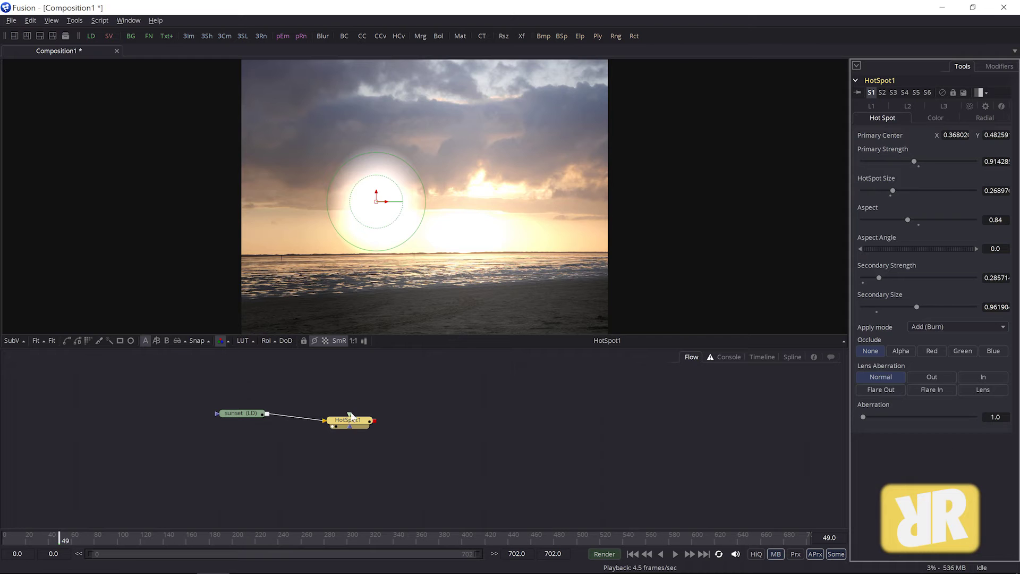
left_click_drag(353, 425, 330, 461)
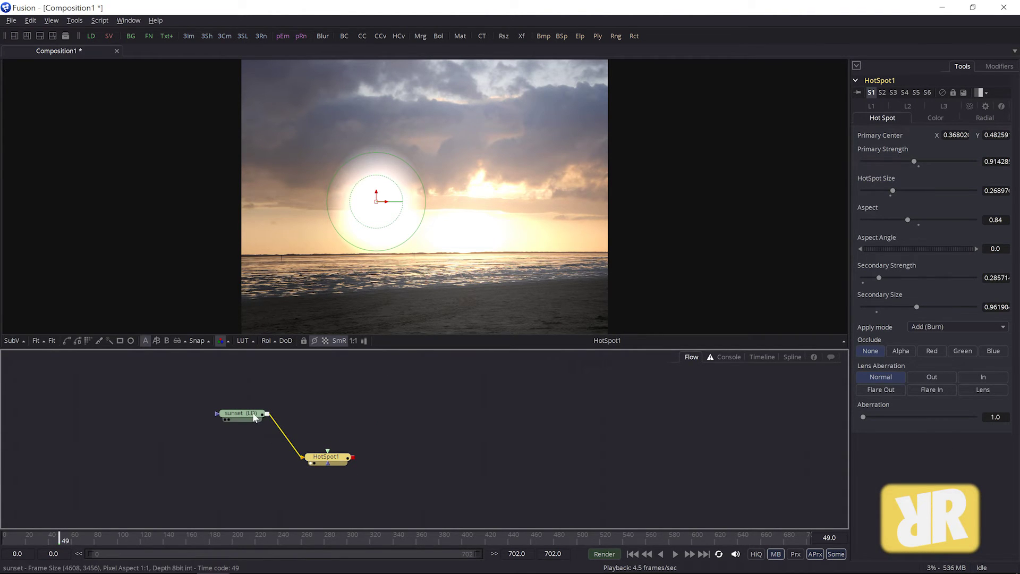
- Connect sunset as HotSpot1's occlusion source using the blue channel and move the hotspot up-left
left_click_drag(253, 414, 252, 401)
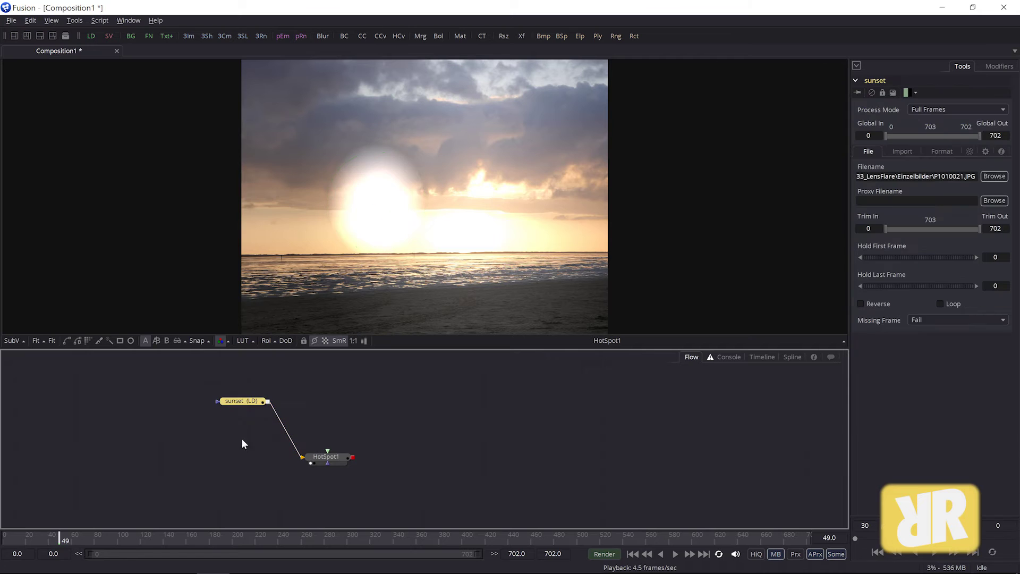
left_click(329, 459)
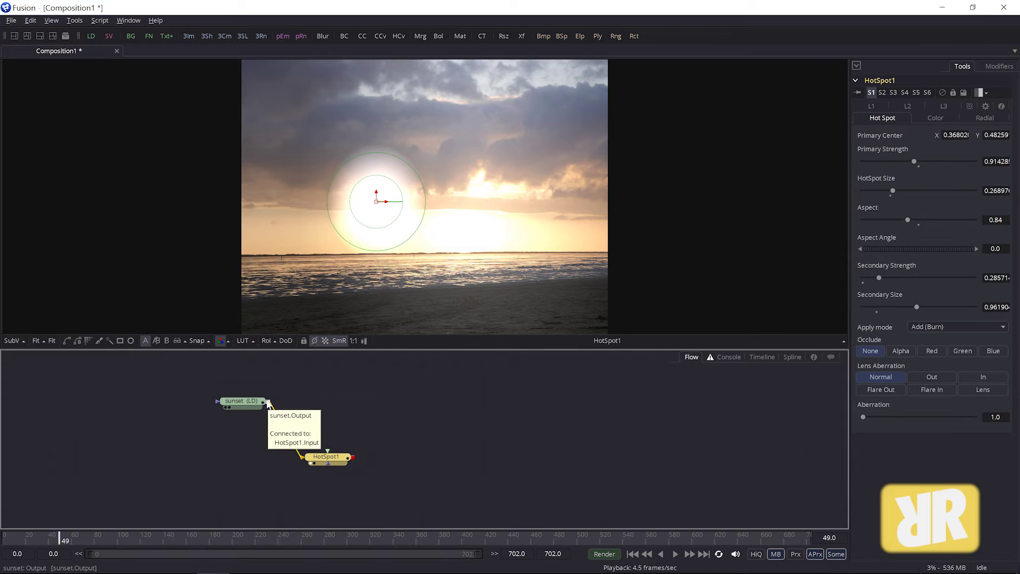
left_click_drag(268, 401, 333, 458)
left_click(358, 476)
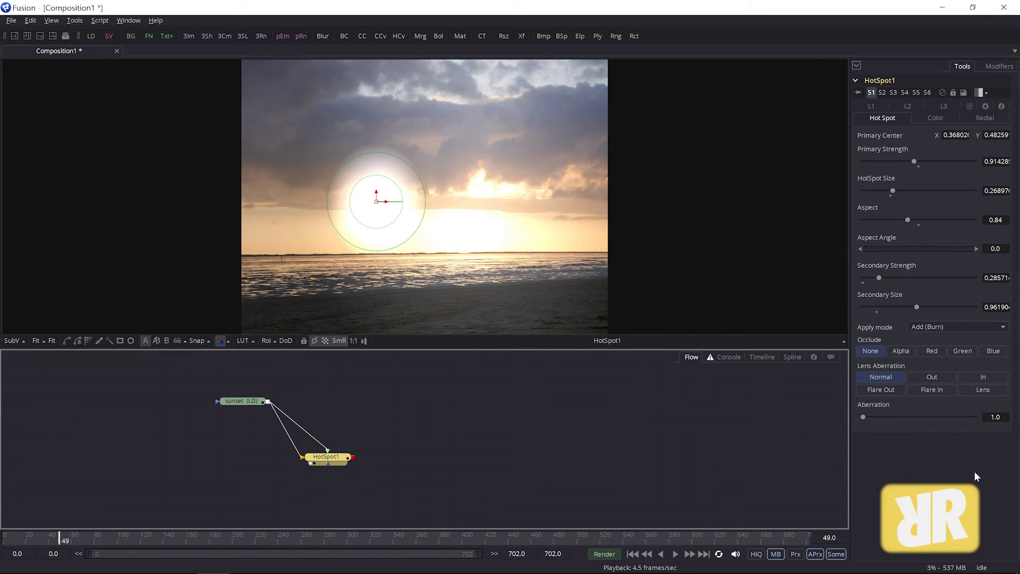
left_click(992, 351)
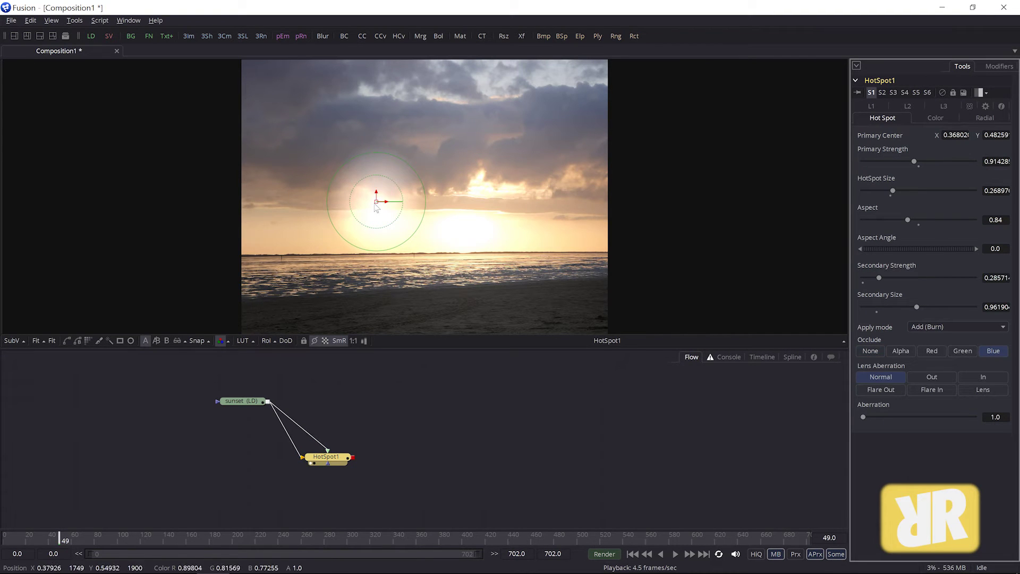
left_click_drag(376, 201, 303, 240)
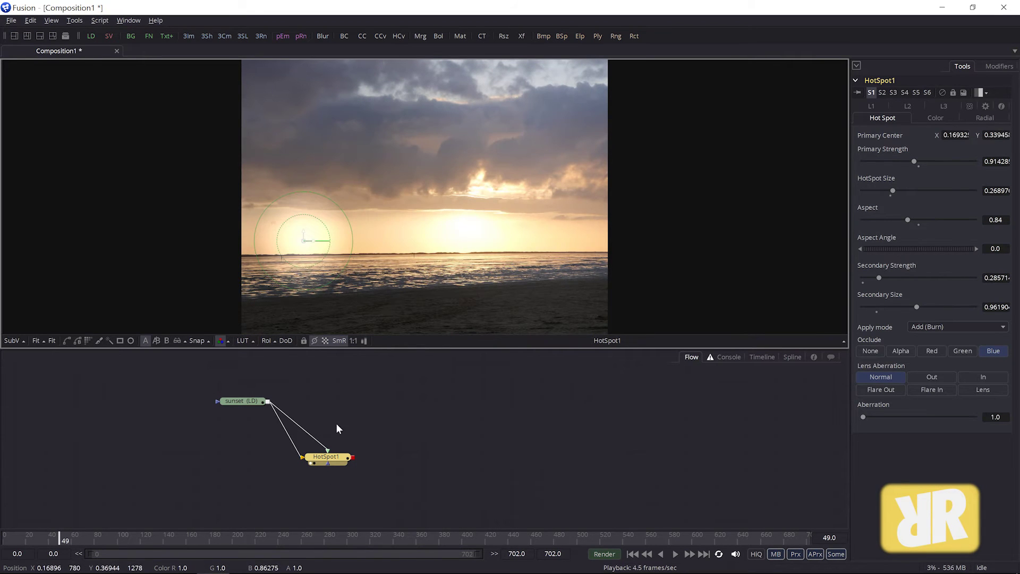
- Remove the occlusion link, set Occlude to None, and set Lens Aberration In at 1.88
left_click(318, 442)
key("Delete")
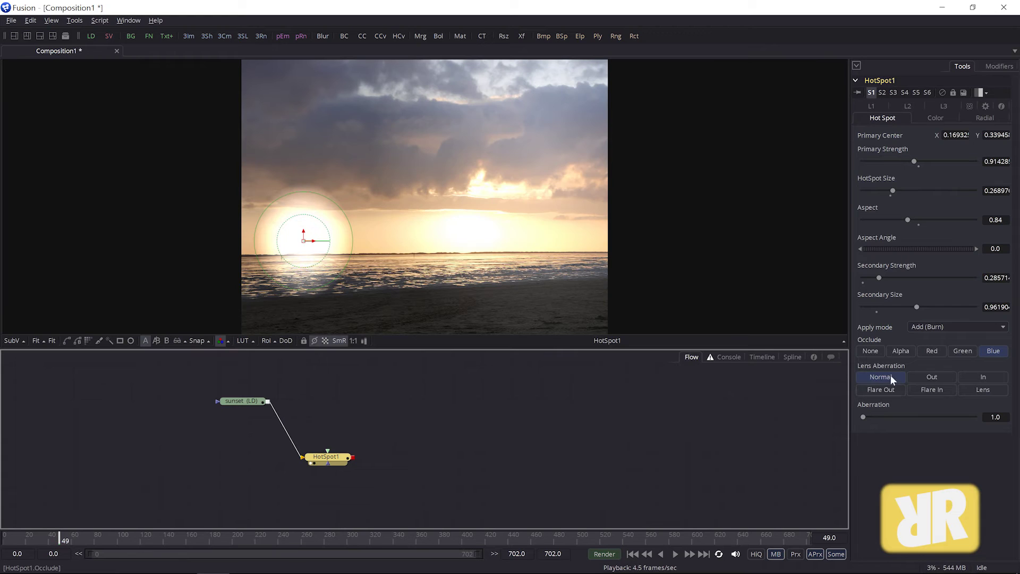
left_click(870, 351)
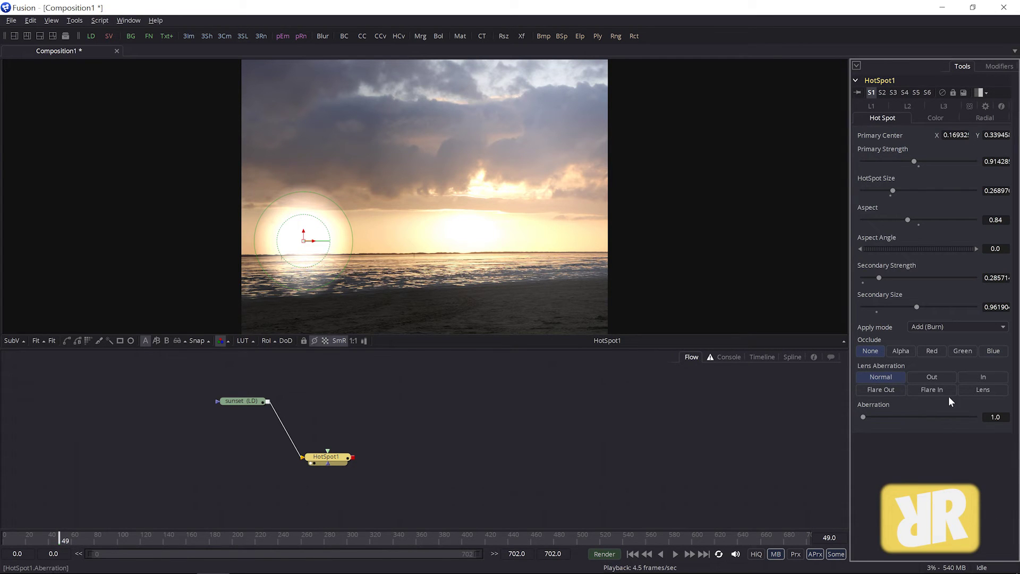
left_click(983, 377)
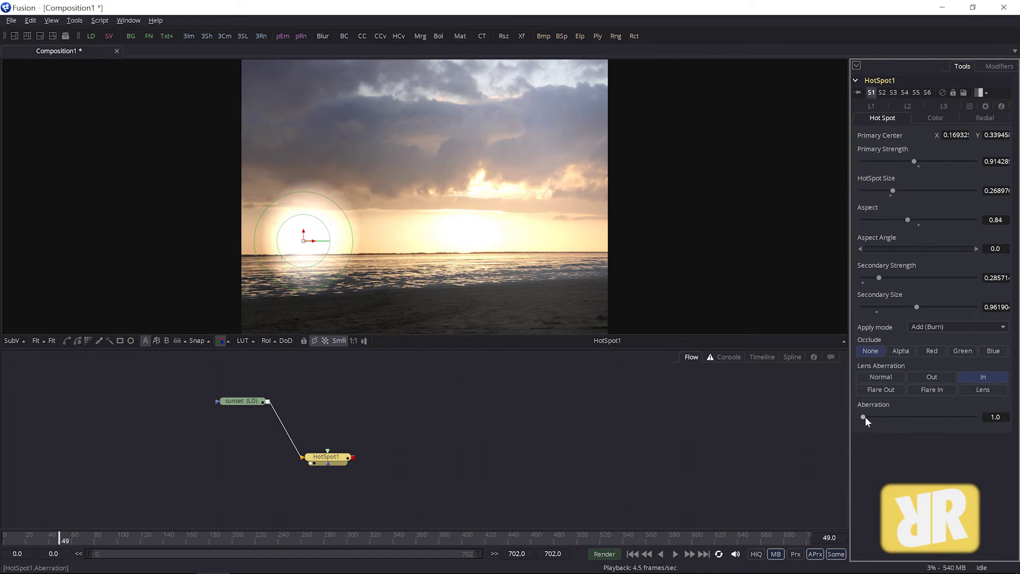
left_click_drag(863, 416, 889, 417)
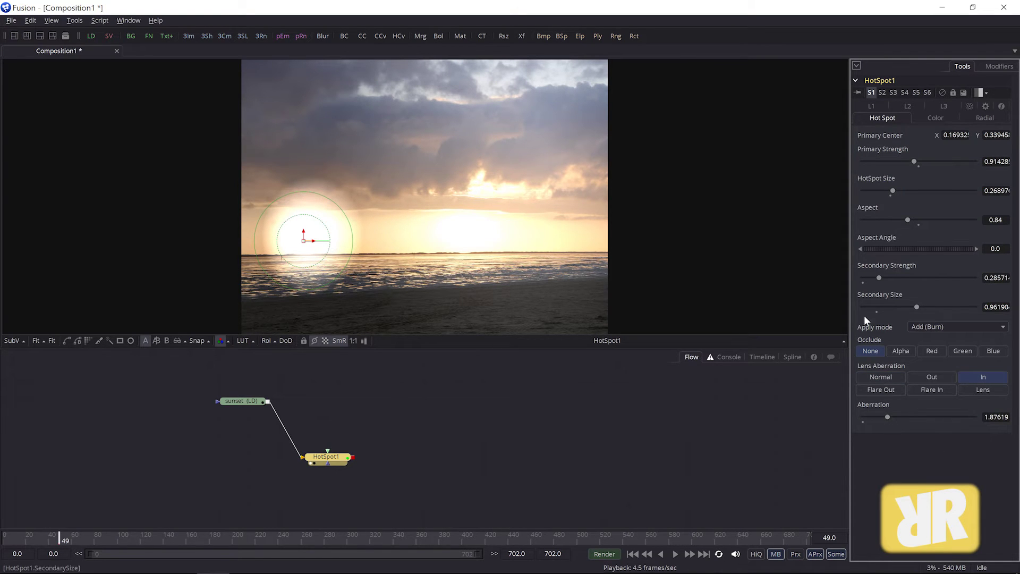
- Isolate the Green channel in HotSpot1's colour curves and bend its curve up
left_click(935, 118)
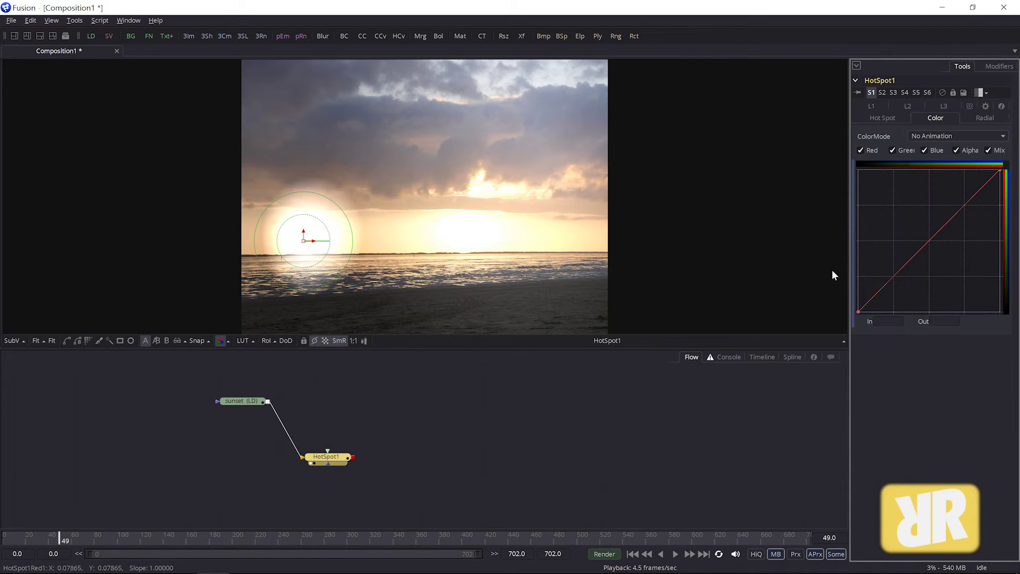
left_click(859, 150)
left_click(924, 150)
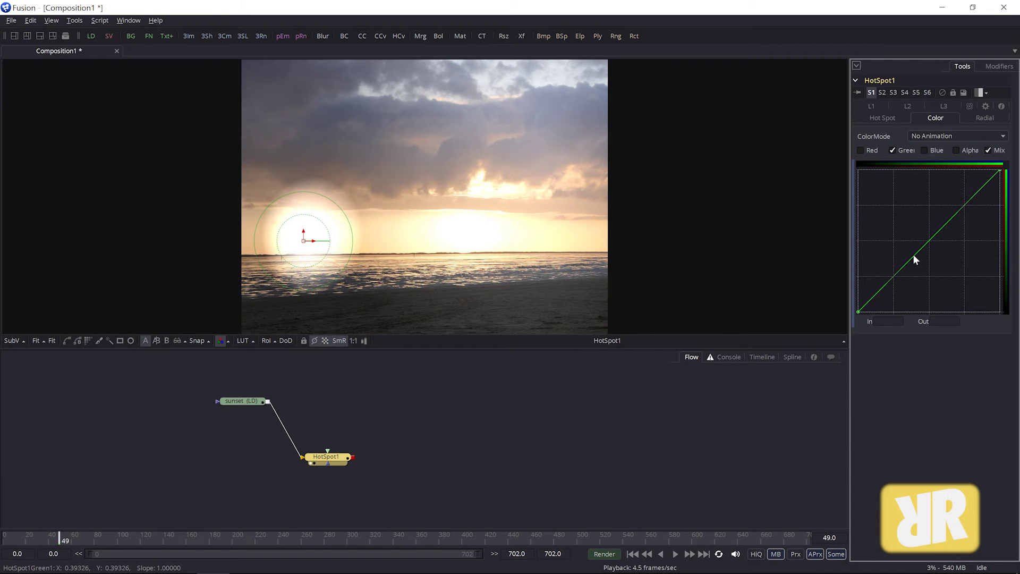
left_click_drag(913, 253, 900, 238)
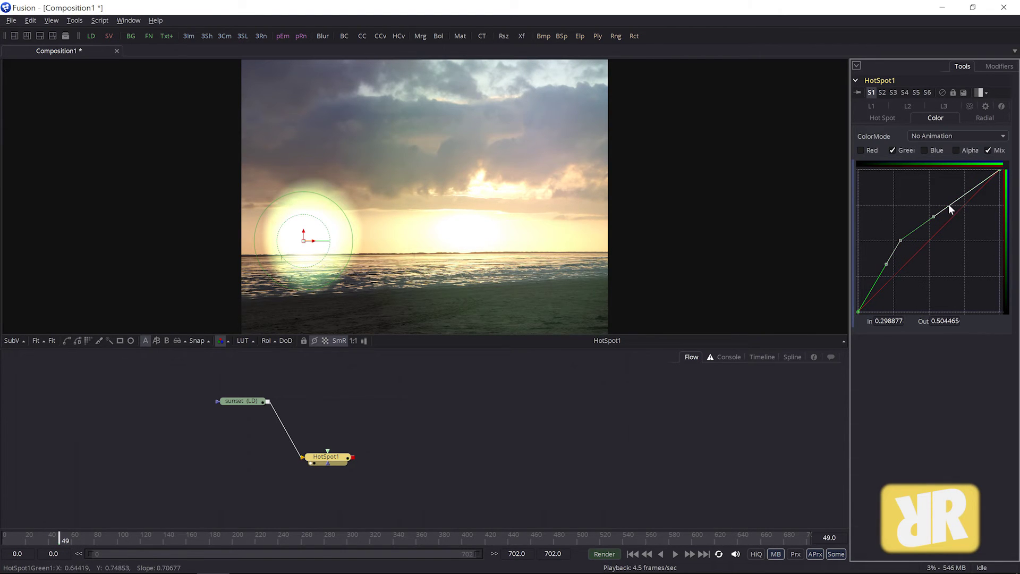
left_click(964, 194)
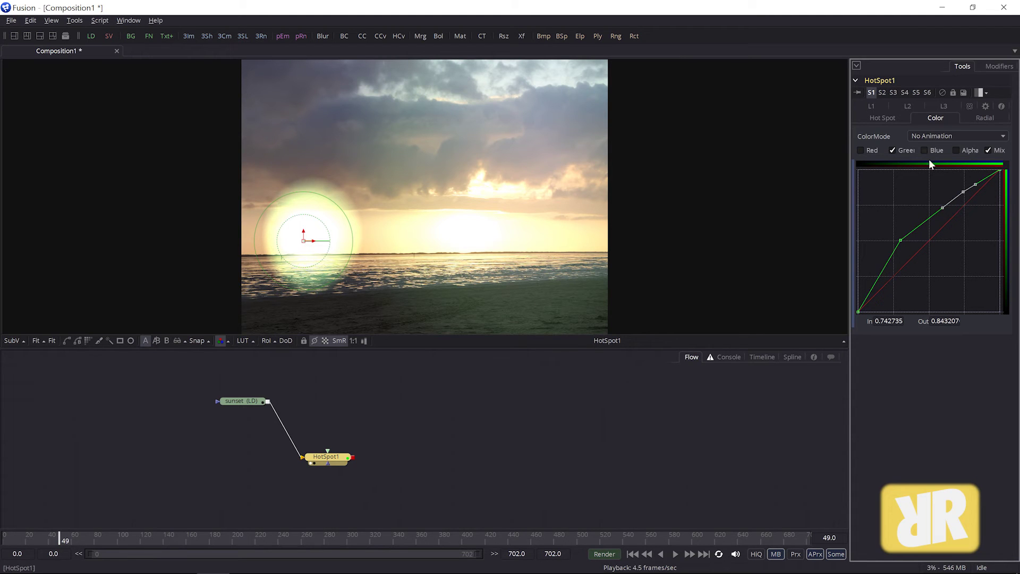
- Isolate the Red channel and pull its curve down
left_click(861, 151)
left_click(893, 150)
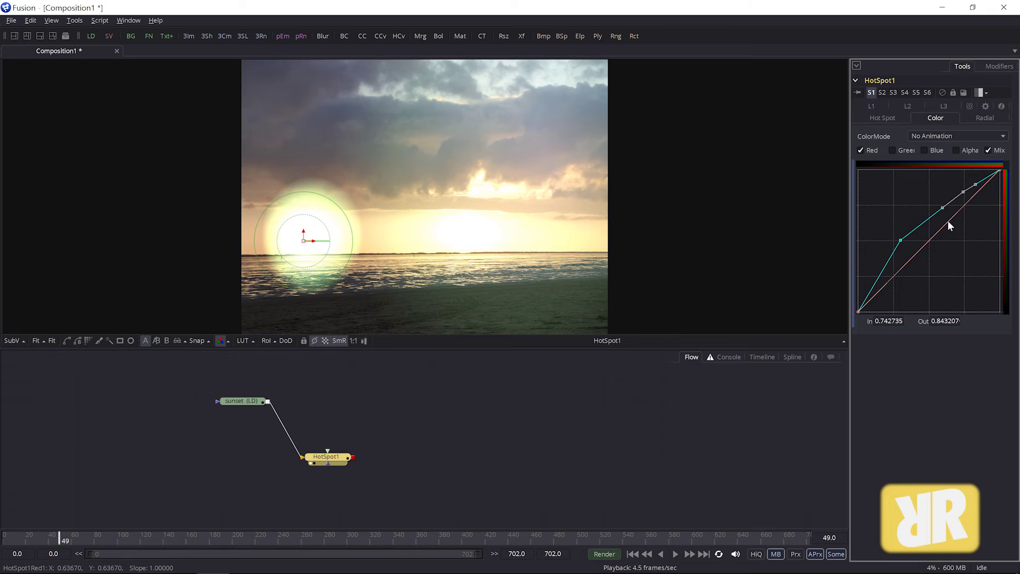
left_click_drag(948, 221, 968, 233)
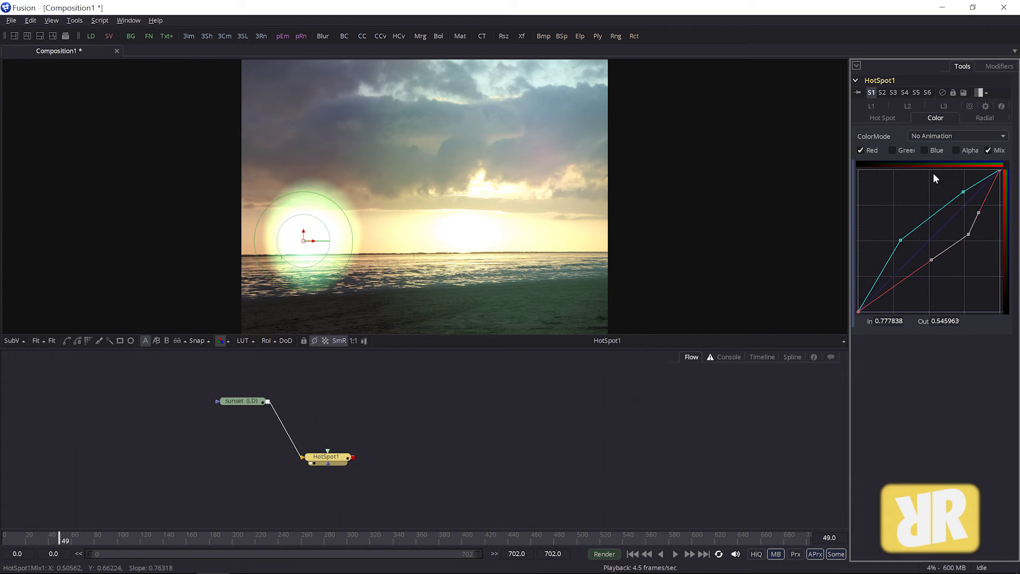
- Set Radial Repeat to about 6.57, turn Radial On off, and bring up the L1 reflection settings
left_click(981, 117)
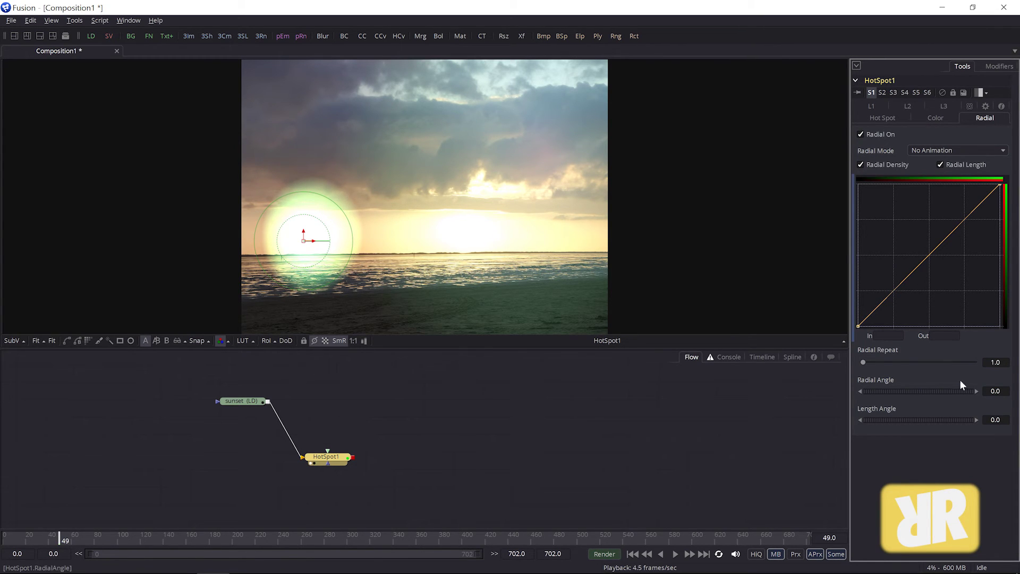
left_click_drag(864, 361, 961, 396)
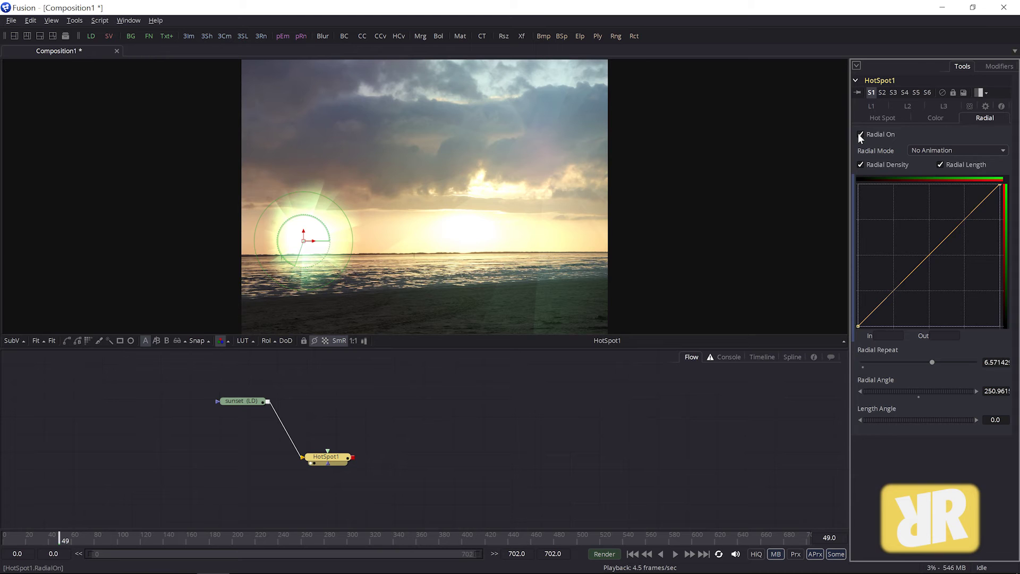
left_click(860, 163)
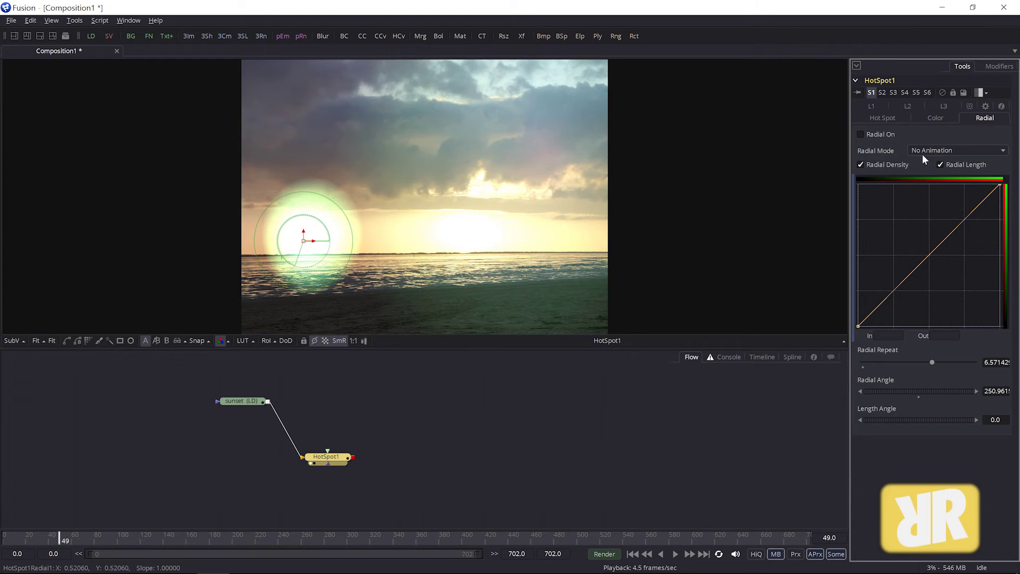
left_click(934, 119)
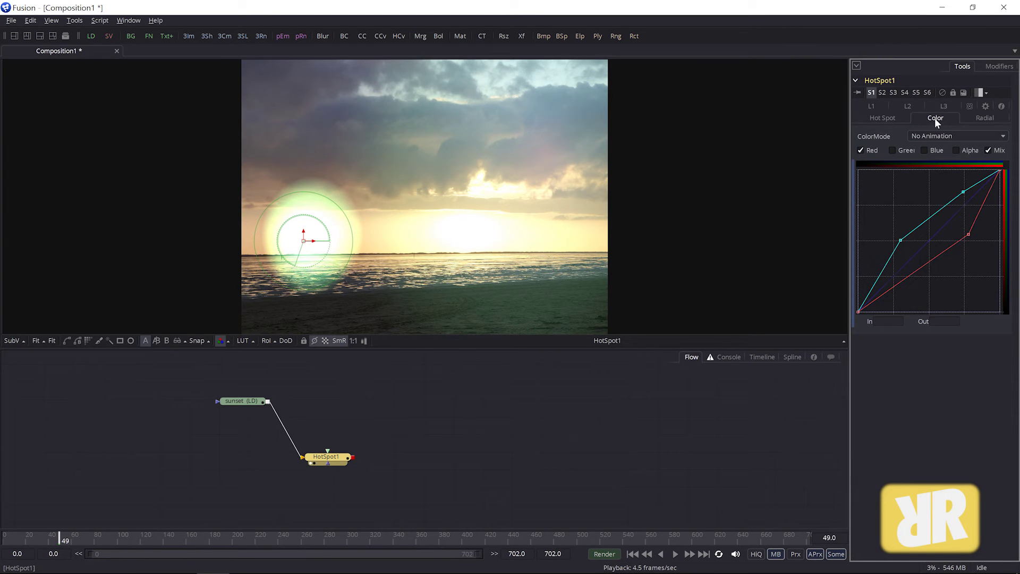
left_click(873, 105)
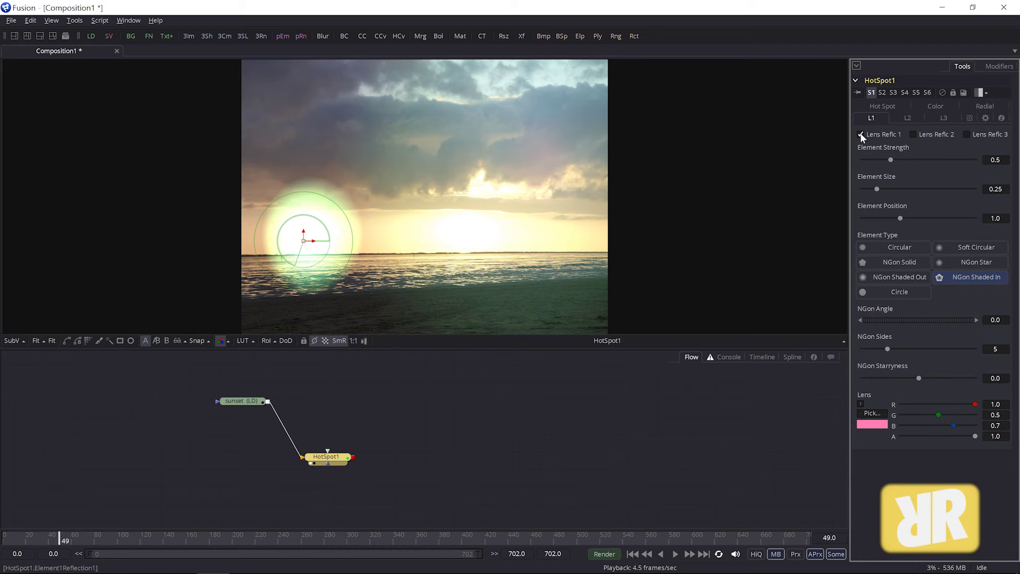
- Enable more L1 reflections as 7-sided NGon Shaded Out shapes, tinted pale yellow, at Position 0.86
left_click(913, 135)
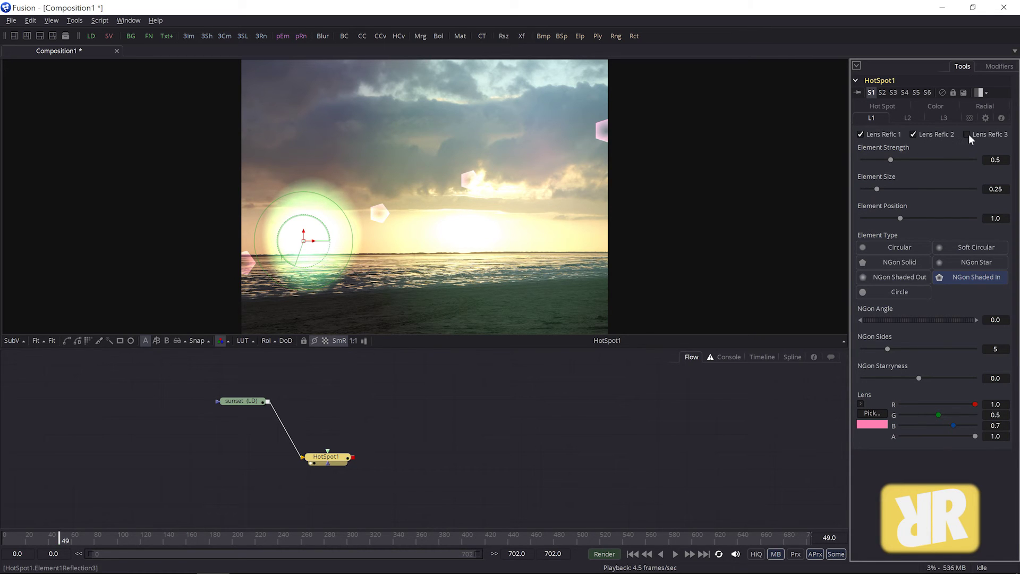
left_click(967, 134)
left_click(891, 277)
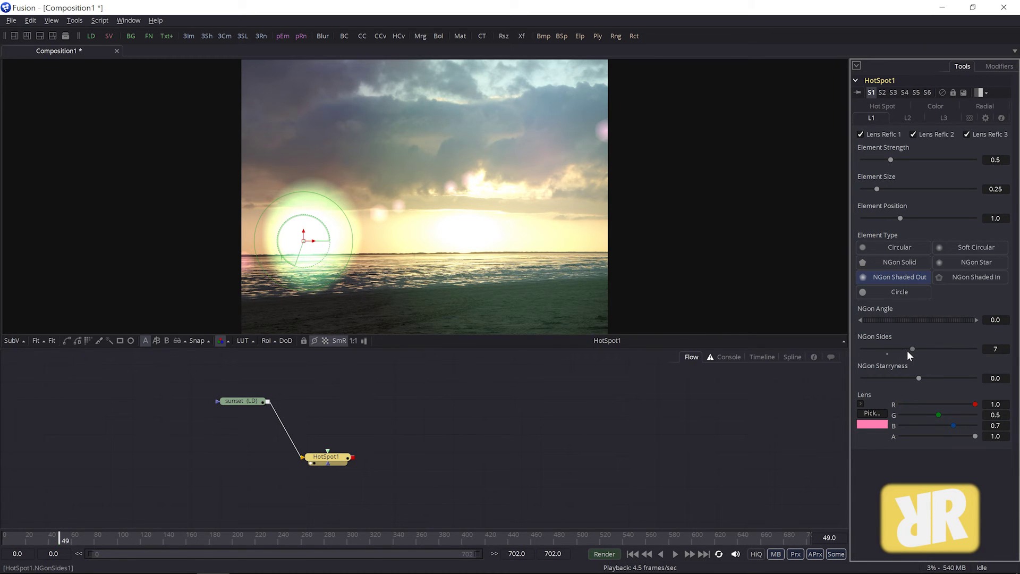
mouse_move(953, 425)
left_mouse_down()
mouse_move(940, 427)
mouse_move(973, 428)
mouse_move(975, 415)
mouse_move(942, 426)
left_mouse_up()
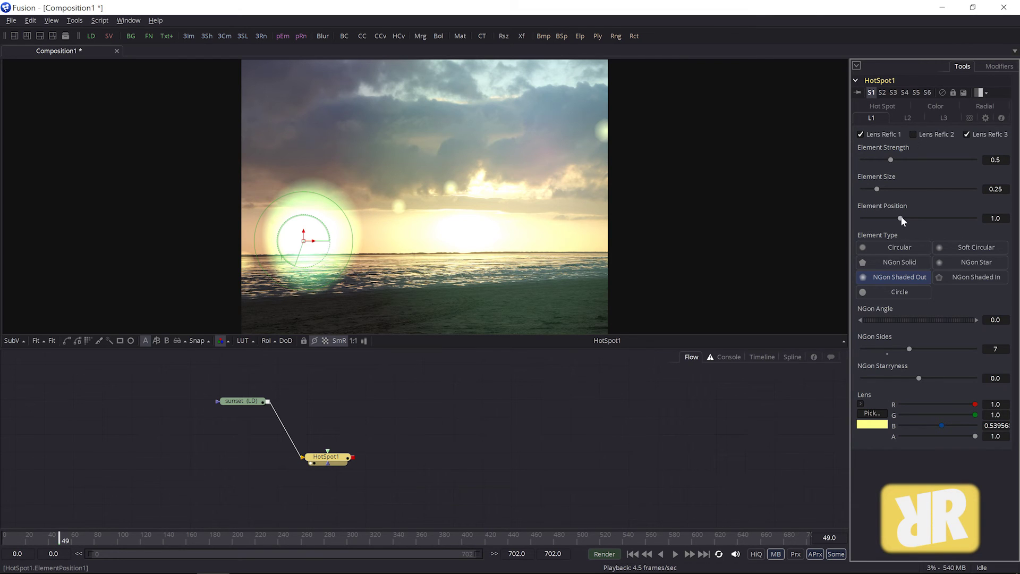
left_click_drag(900, 216, 879, 161)
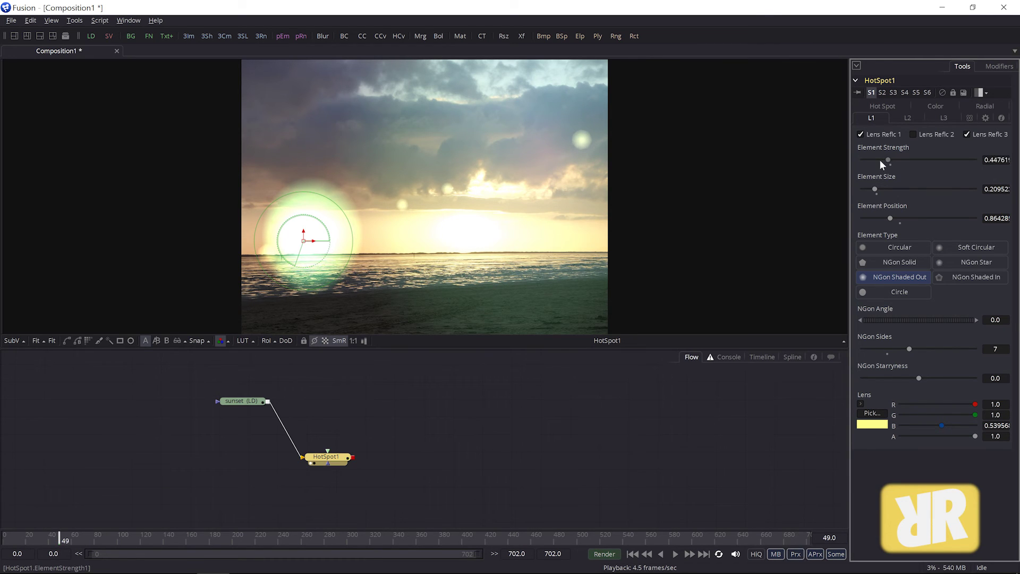
- Enable L2 Circle reflections at strength 0.095, size 0.114, position 1.2, tinted pink
left_click(904, 116)
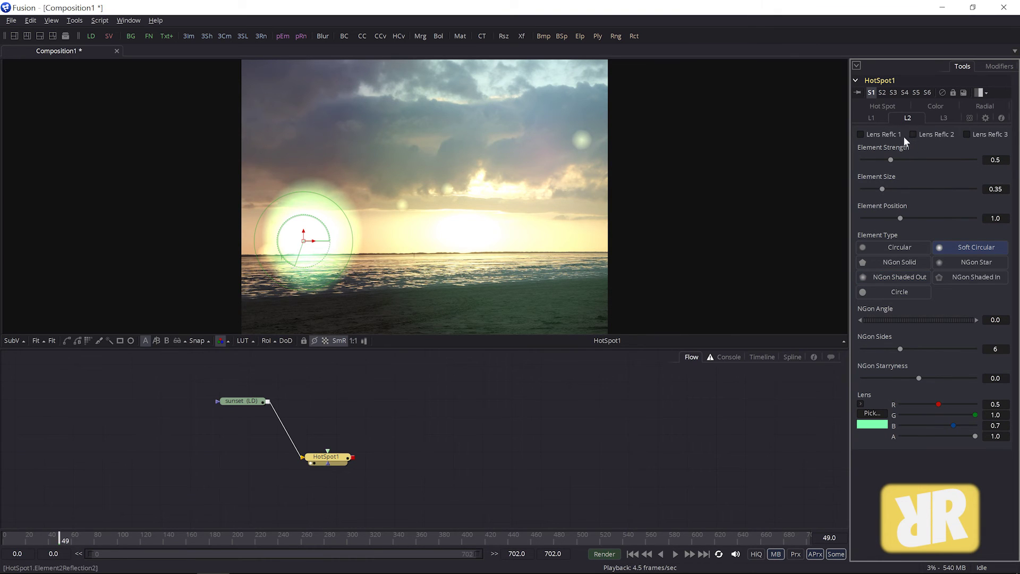
left_click(861, 134)
left_click(904, 259)
left_click(926, 294)
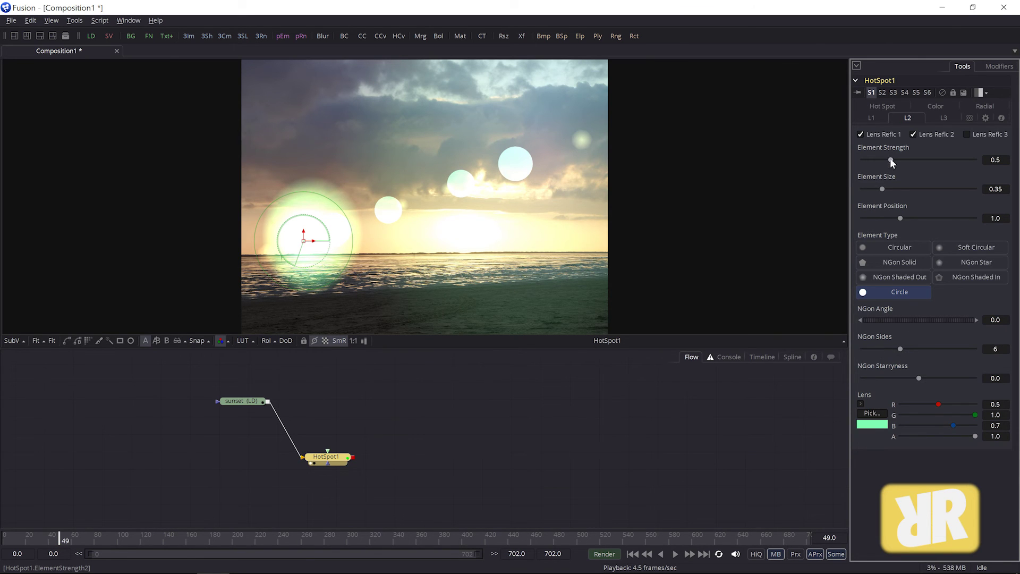
left_click_drag(890, 159, 869, 188)
left_click(884, 189)
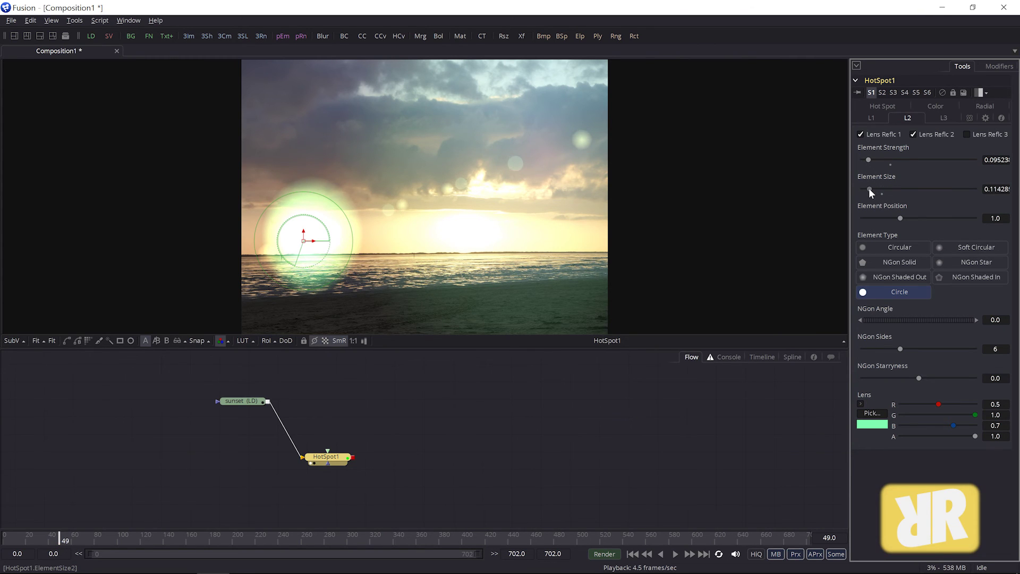
left_click_drag(899, 218, 914, 218)
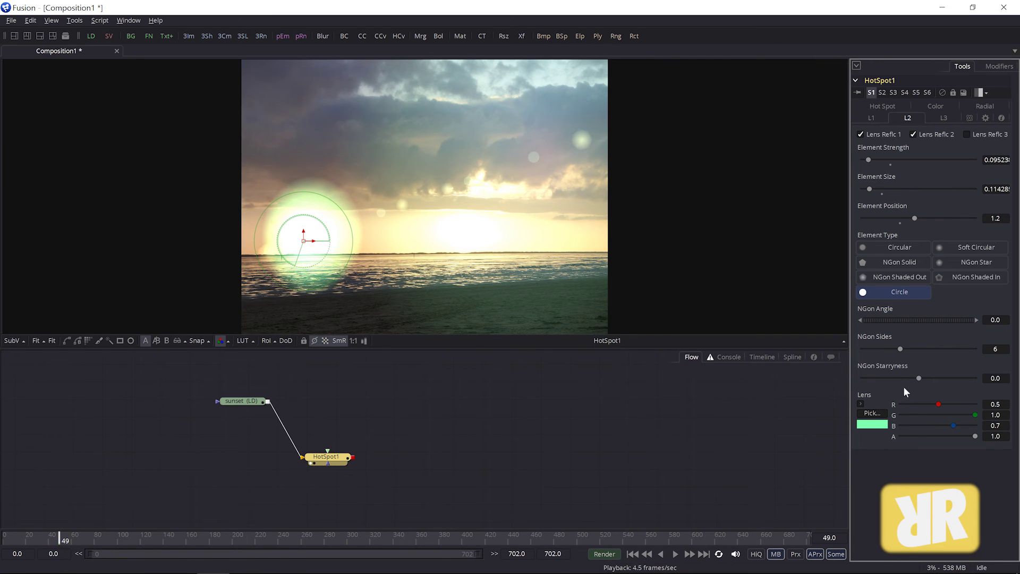
left_click_drag(950, 404, 942, 425)
- Drag the HotSpot glow high into the sky above-left of the sun and rearrange the HotSpot1 node
right_click(943, 424)
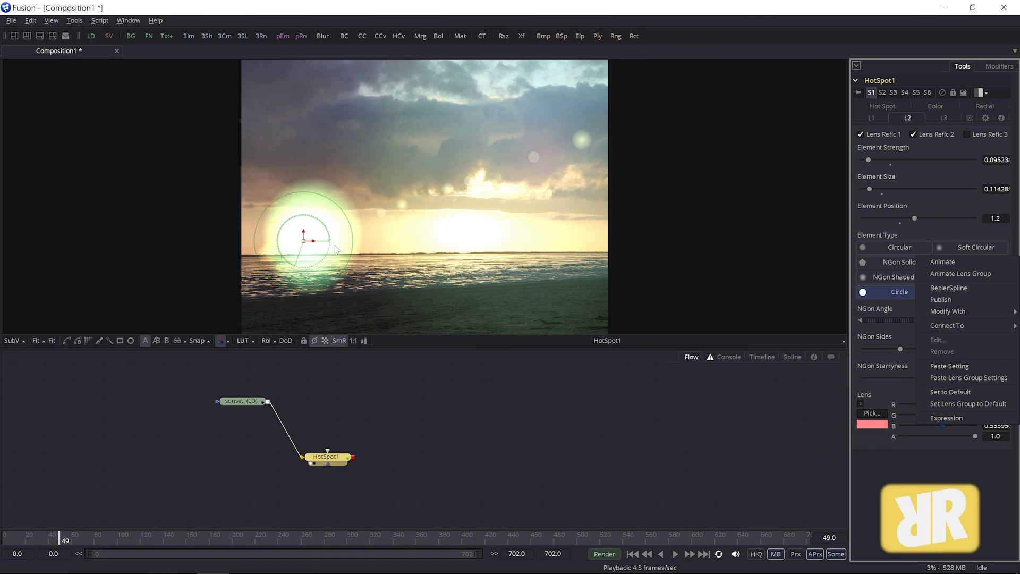
left_click(306, 244)
left_click_drag(306, 244, 285, 214)
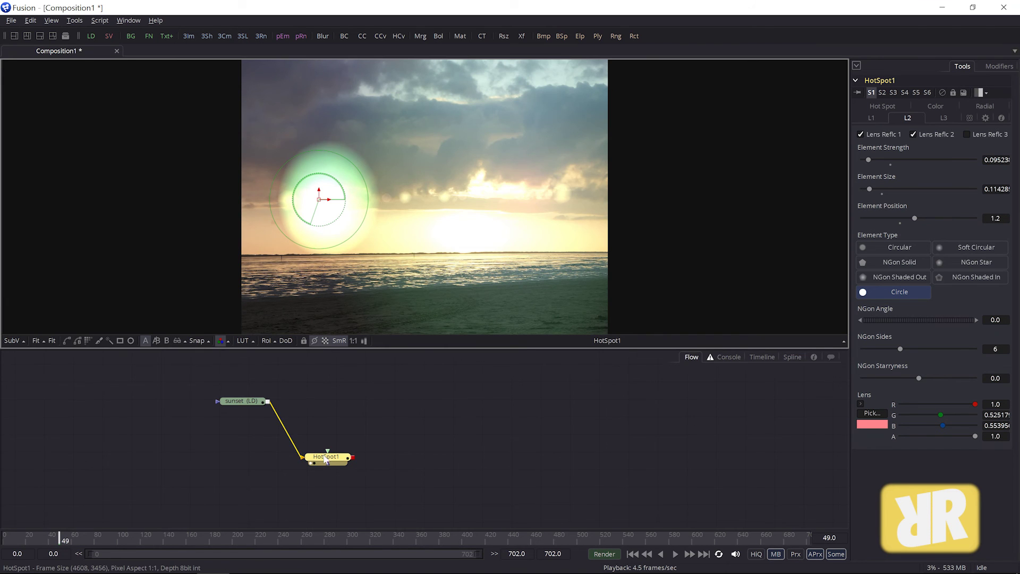
left_click_drag(319, 452, 323, 415)
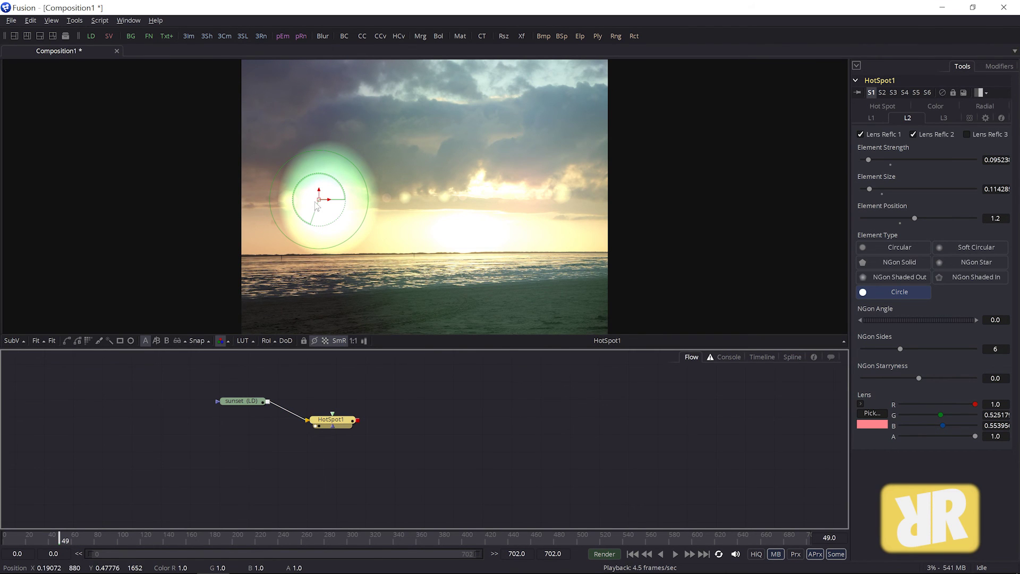
left_click_drag(320, 200, 210, 236)
left_click_drag(326, 222, 383, 187)
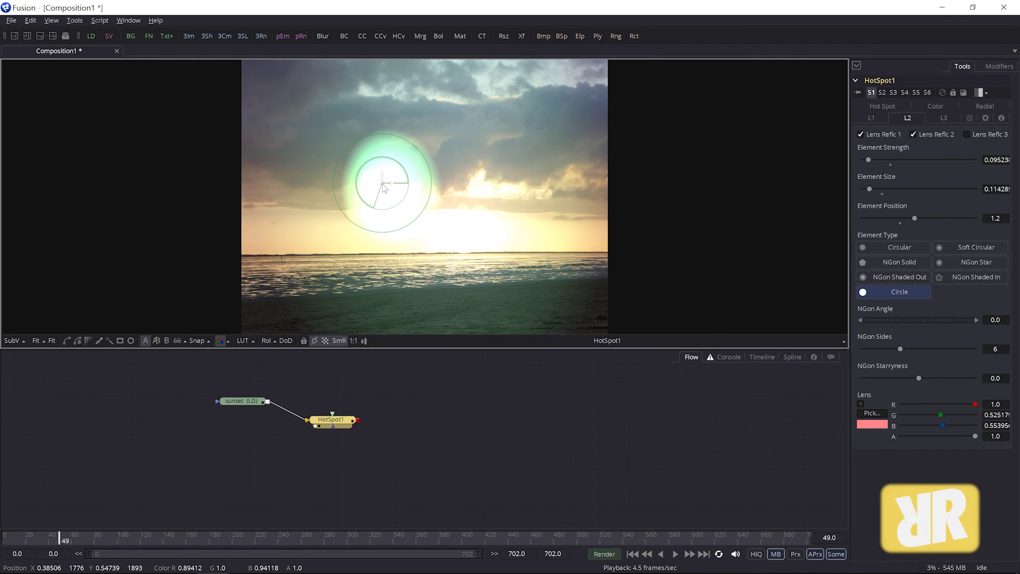
left_click_drag(384, 187, 343, 157)
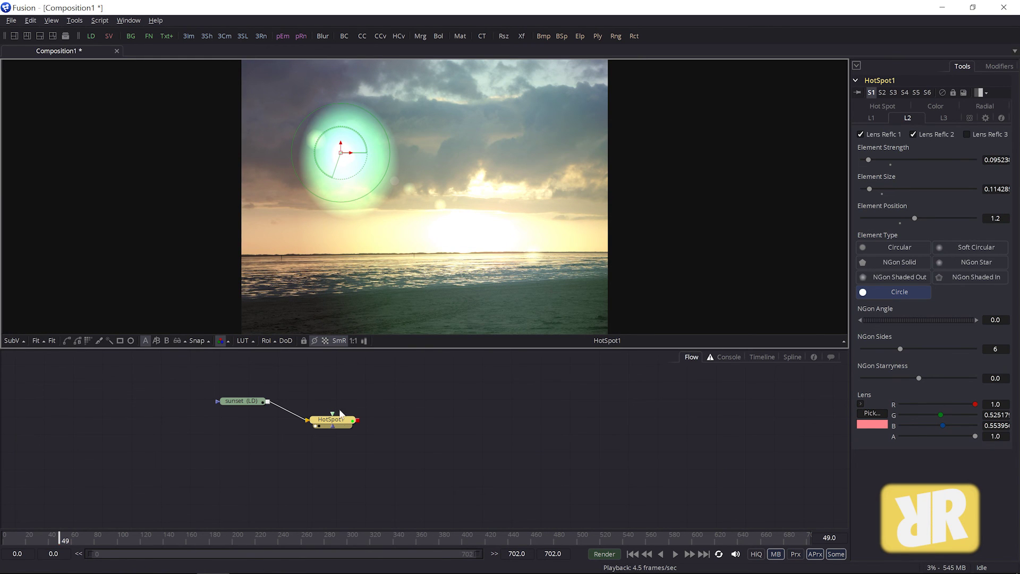
left_click_drag(340, 414, 502, 468)
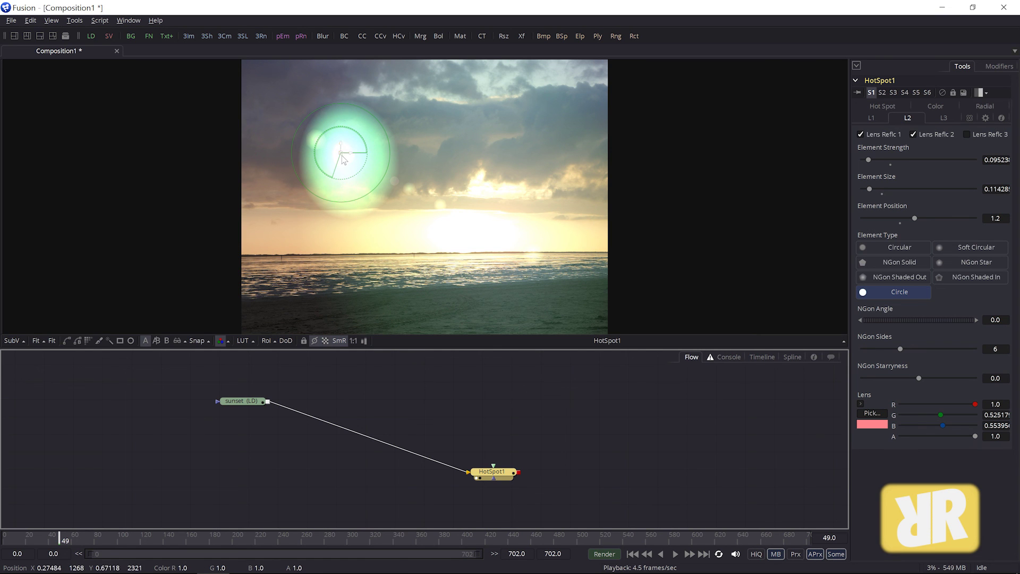
left_click(329, 198)
left_click_drag(328, 194, 415, 162)
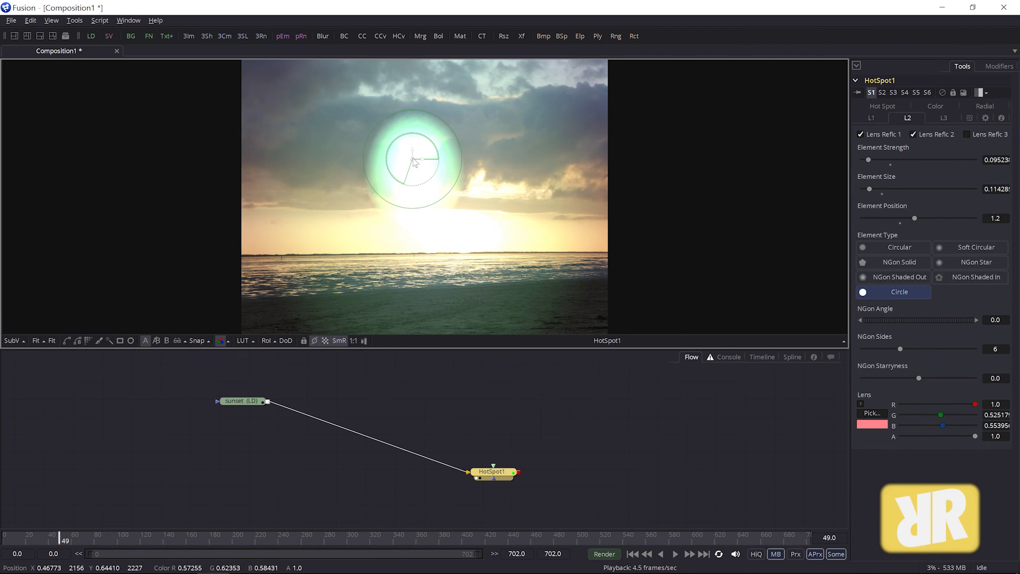